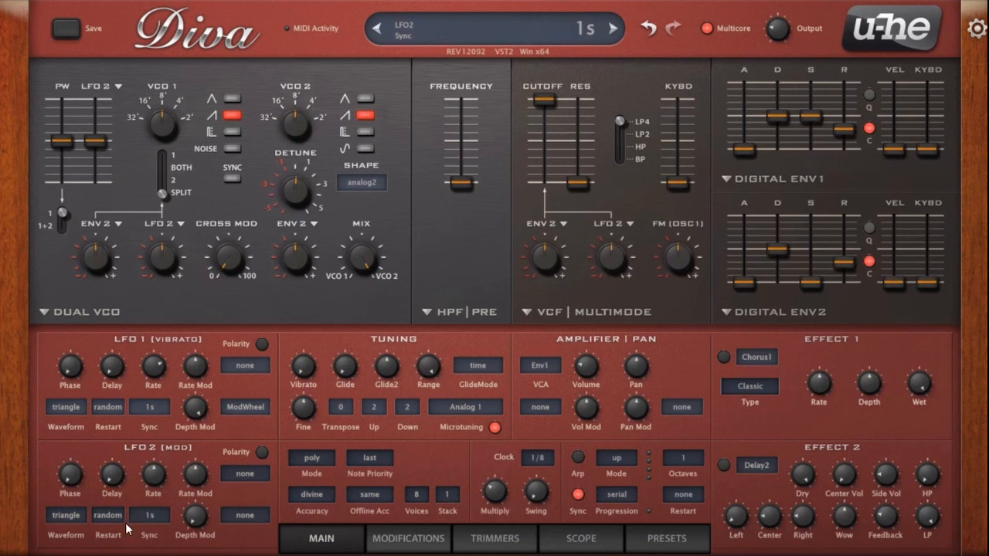
Set the LFO2 sync to 0.1s and turn up the LFO2 tune modulation depth in the Dual VCO section
{"action": "left_click", "coordinate": [154, 526]}
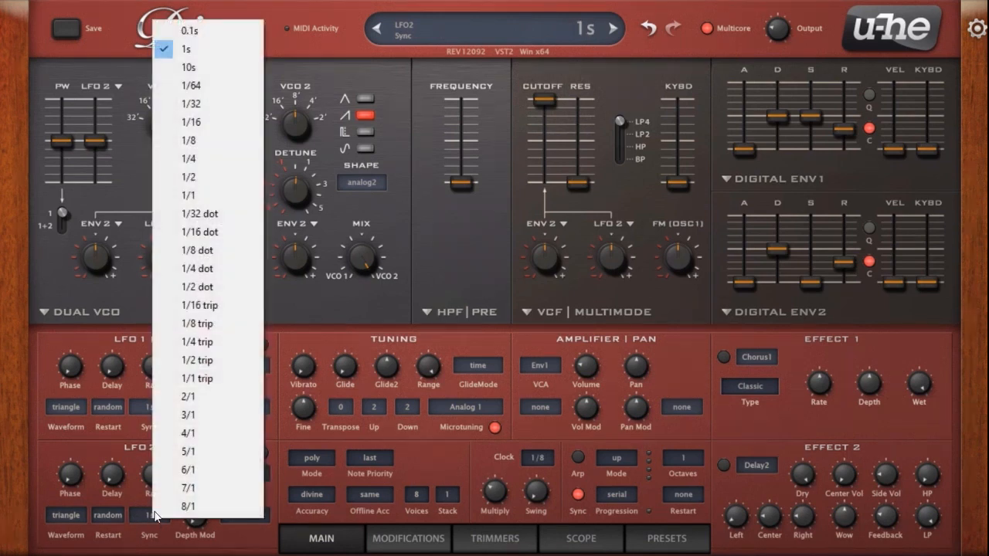
{"action": "left_click", "coordinate": [192, 31]}
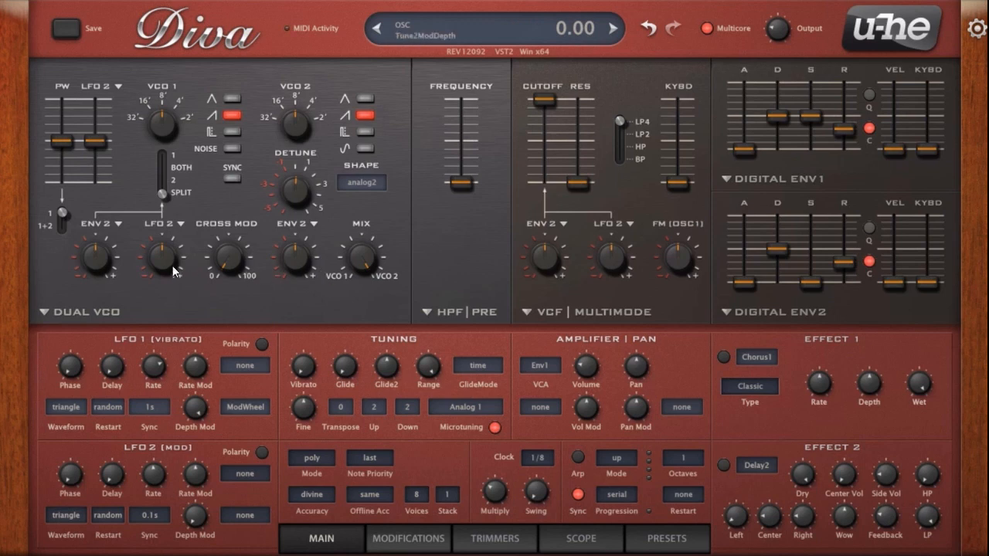
{"action": "left_click_drag", "start_coordinate": [172, 266], "coordinate": [176, 202]}
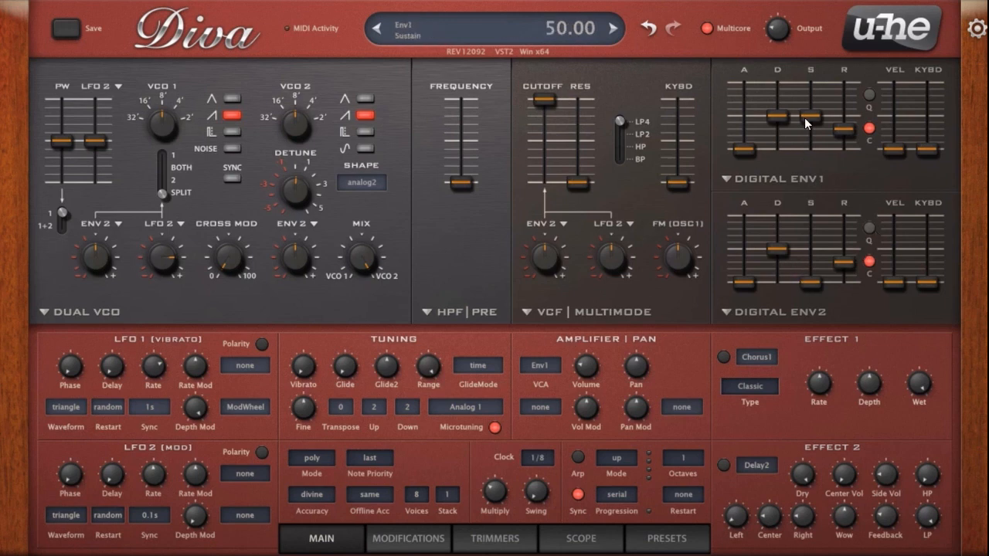
Raise the envelope 1 sustain and the LFO2 rate to their maximum
{"action": "left_click_drag", "start_coordinate": [805, 117], "coordinate": [806, 82]}
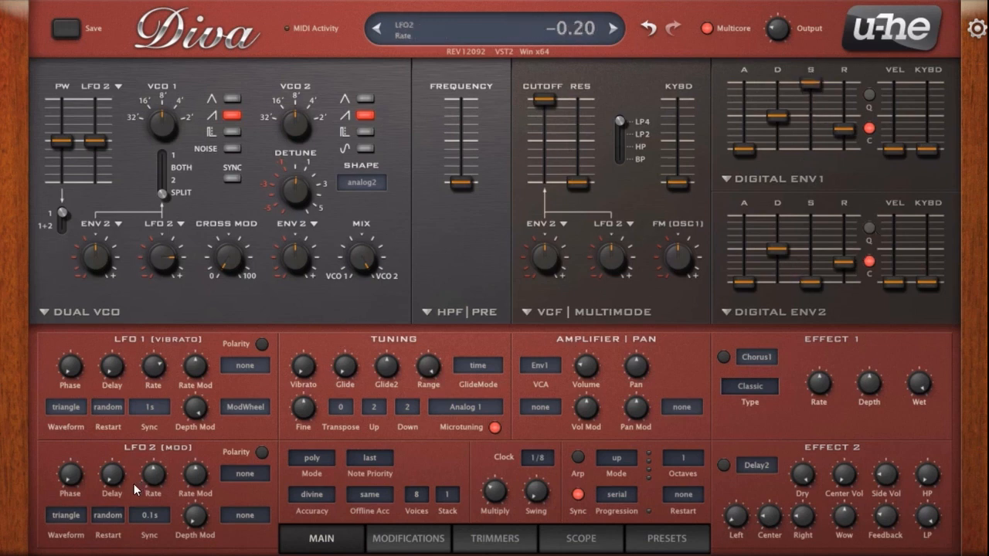
{"action": "left_click_drag", "start_coordinate": [134, 484], "coordinate": [173, 430]}
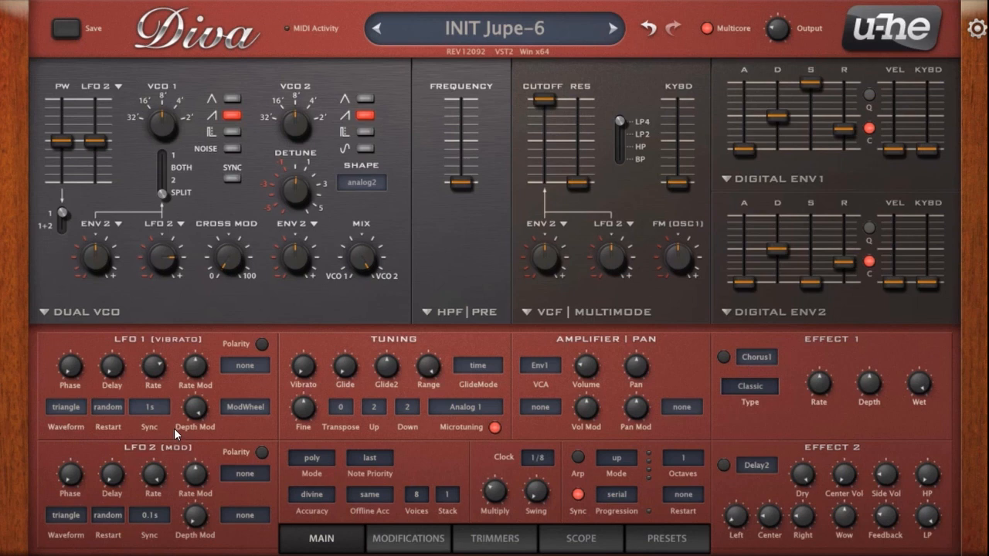
Set the Rectify modifier's source to Alternate and assign Rectify as the LFO2 rate modulation source
{"action": "mouse_move", "coordinate": [203, 474]}
{"action": "mouse_move", "coordinate": [159, 475]}
{"action": "left_click", "coordinate": [425, 539]}
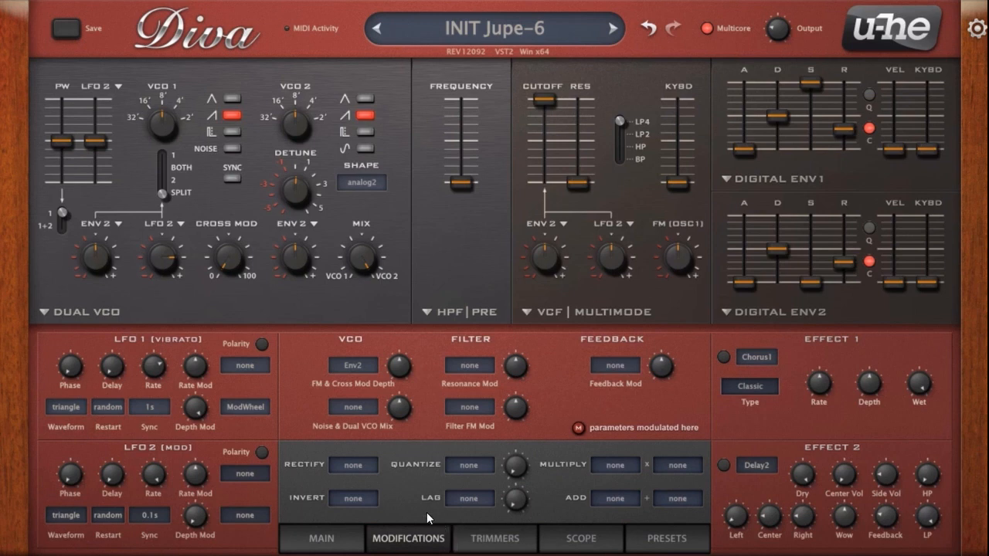
{"action": "left_click", "coordinate": [356, 469]}
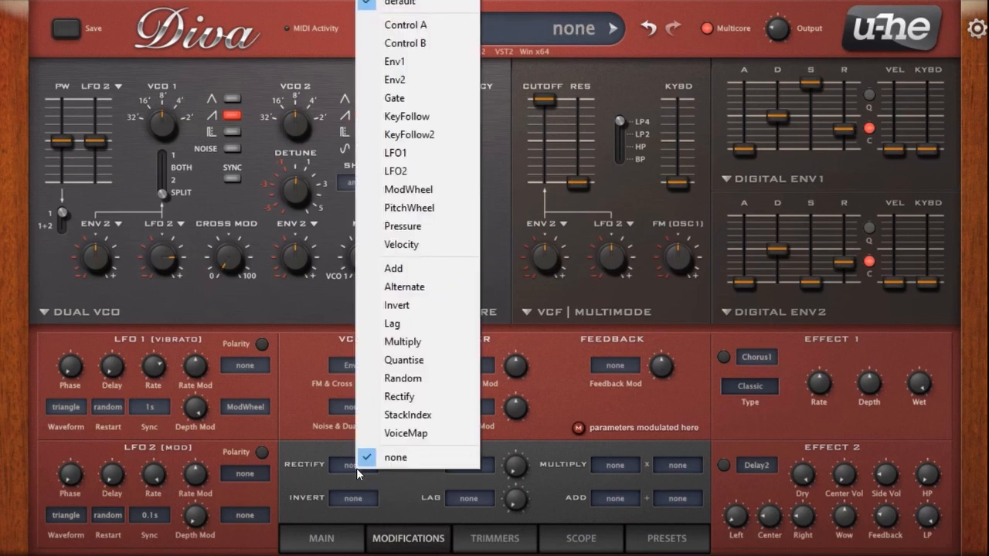
{"action": "left_click", "coordinate": [410, 289]}
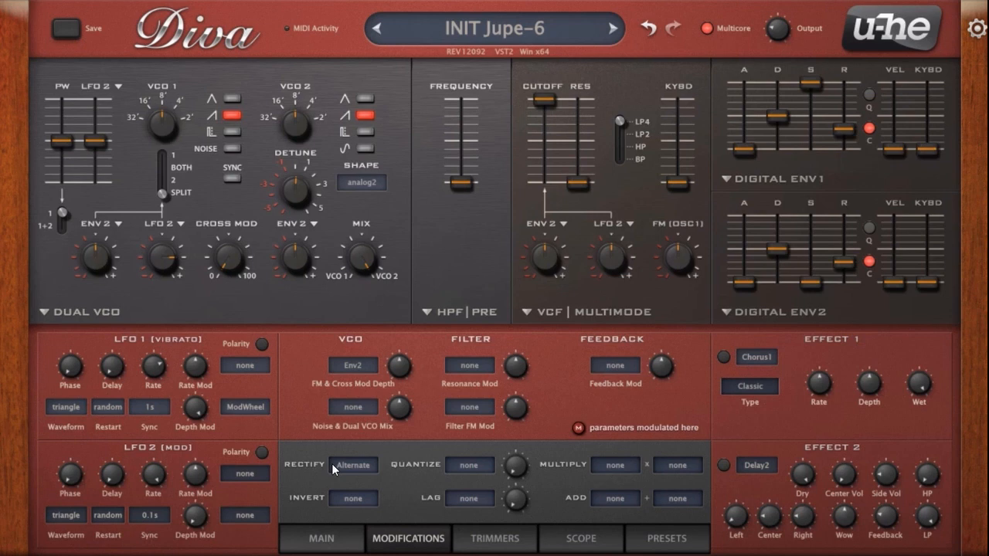
{"action": "left_click", "coordinate": [250, 475]}
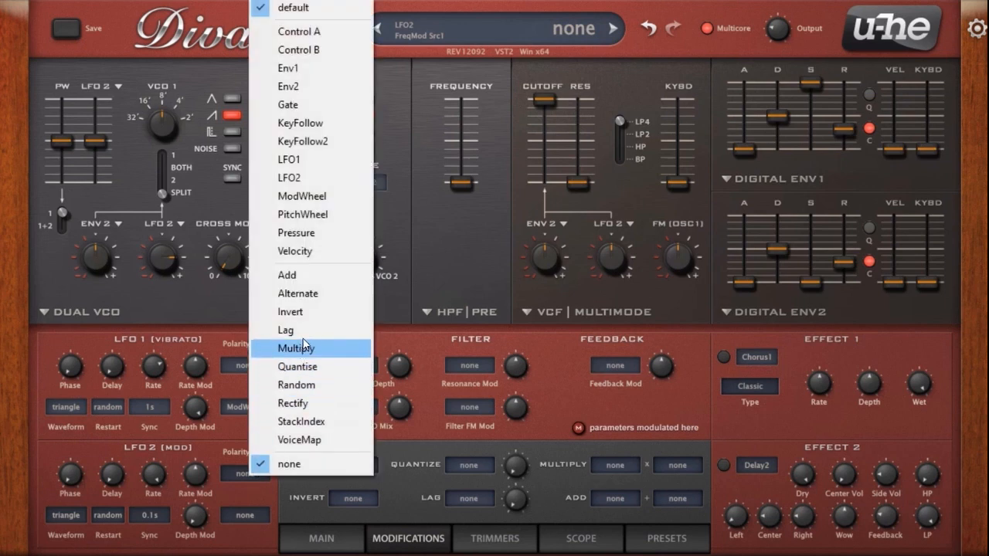
{"action": "left_click", "coordinate": [301, 402]}
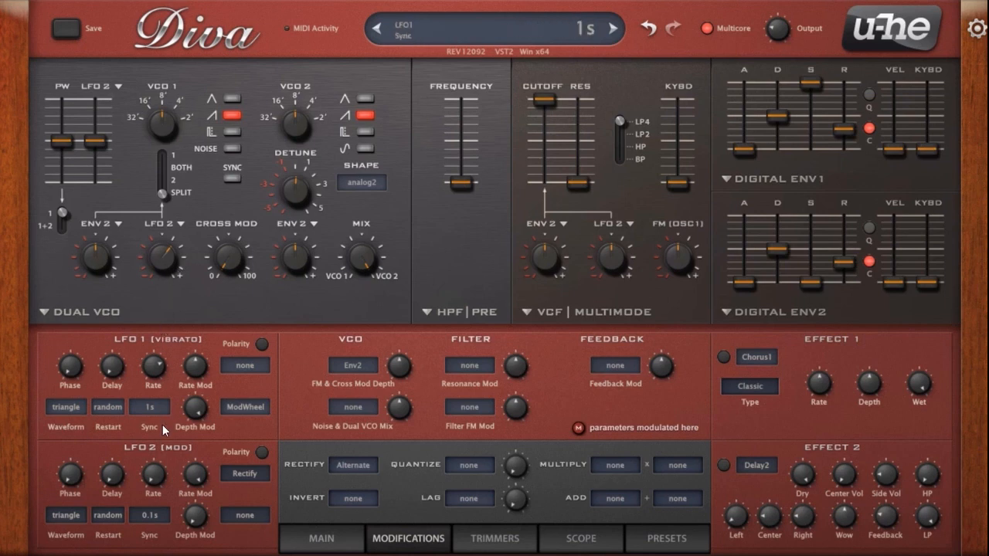
Audition different LFO2 rates by lowering the rate to -1.20 and raising it back to maximum
{"action": "left_click_drag", "start_coordinate": [155, 472], "coordinate": [160, 513]}
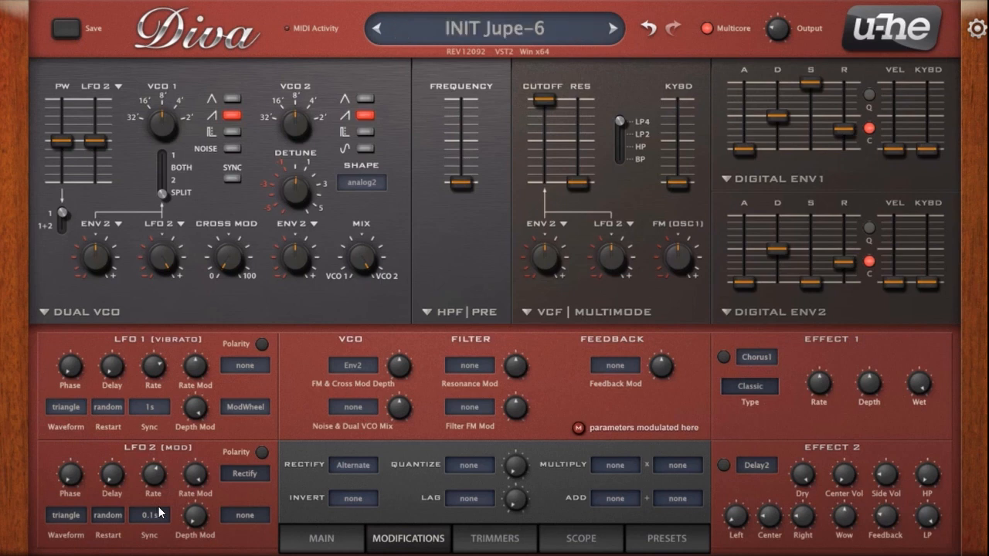
{"action": "mouse_move", "coordinate": [161, 476]}
{"action": "left_mouse_down"}
{"action": "mouse_move", "coordinate": [162, 467]}
{"action": "mouse_move", "coordinate": [163, 498]}
{"action": "mouse_move", "coordinate": [158, 491]}
{"action": "left_mouse_up"}
{"action": "left_click_drag", "start_coordinate": [157, 492], "coordinate": [153, 488]}
{"action": "mouse_move", "coordinate": [163, 483]}
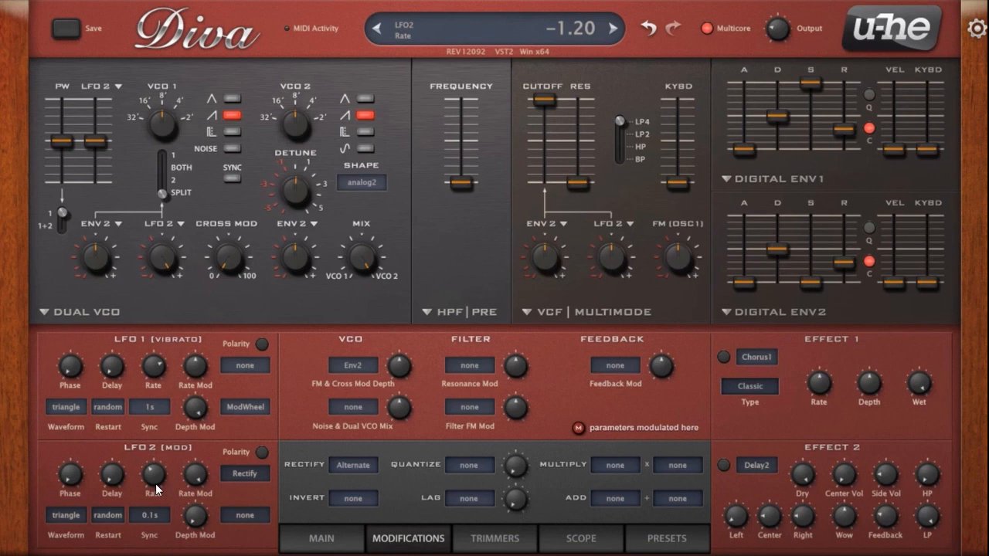
{"action": "left_click_drag", "start_coordinate": [155, 484], "coordinate": [172, 431]}
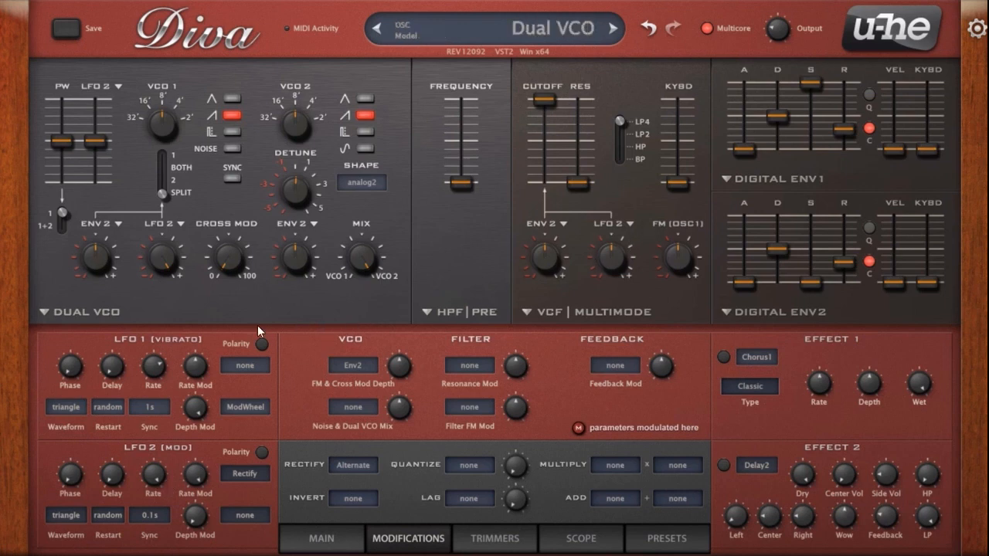
Reset the LFO2 tune modulation of the oscillators to zero, and set a lower filter cutoff with more resonance
{"action": "double_click", "coordinate": [167, 264]}
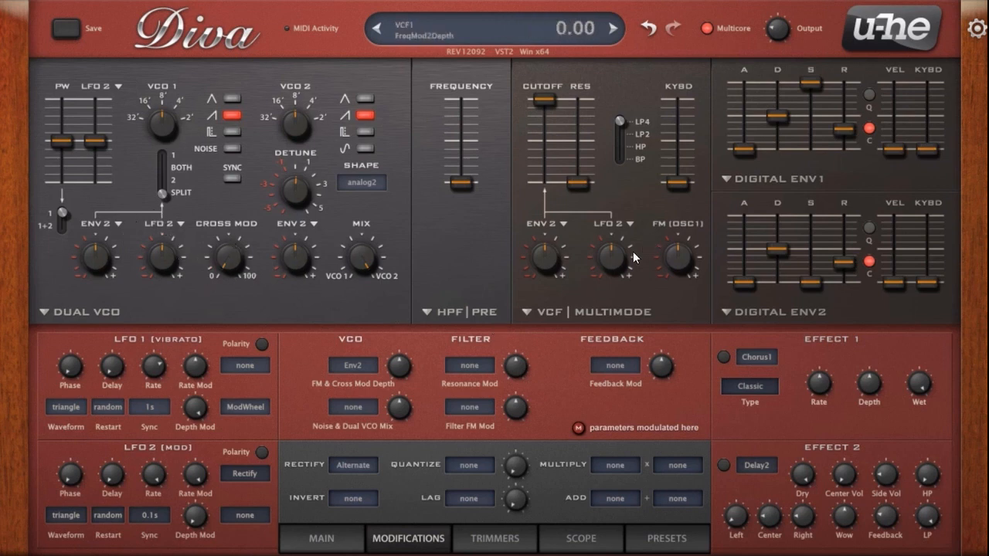
{"action": "left_click_drag", "start_coordinate": [544, 99], "coordinate": [542, 124]}
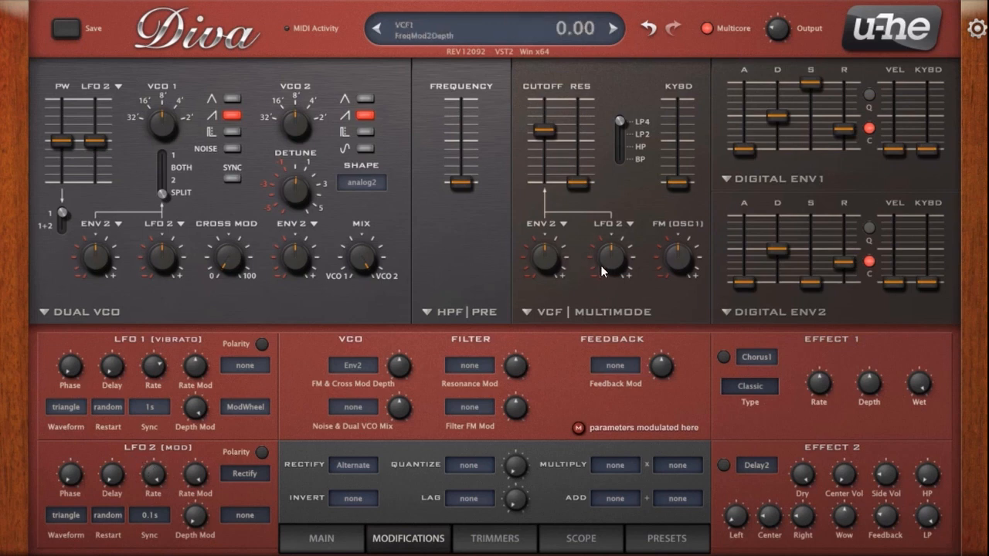
{"action": "left_click_drag", "start_coordinate": [587, 186], "coordinate": [588, 155]}
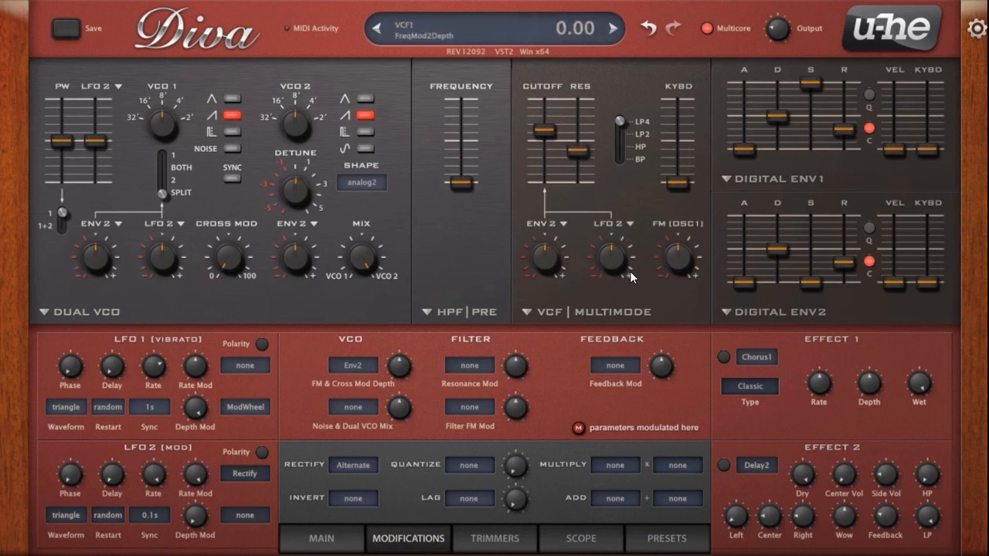
Try modulating the filter cutoff with LFO2 at a lower LFO2 rate
{"action": "left_click_drag", "start_coordinate": [622, 267], "coordinate": [616, 309]}
{"action": "left_click_drag", "start_coordinate": [144, 477], "coordinate": [146, 514]}
{"action": "mouse_move", "coordinate": [607, 259]}
{"action": "left_mouse_down"}
{"action": "mouse_move", "coordinate": [604, 282]}
{"action": "mouse_move", "coordinate": [603, 271]}
{"action": "left_mouse_up"}
Set the two sources of the Multiply modifier to Rectify and KeyFollow
{"action": "left_click", "coordinate": [314, 542]}
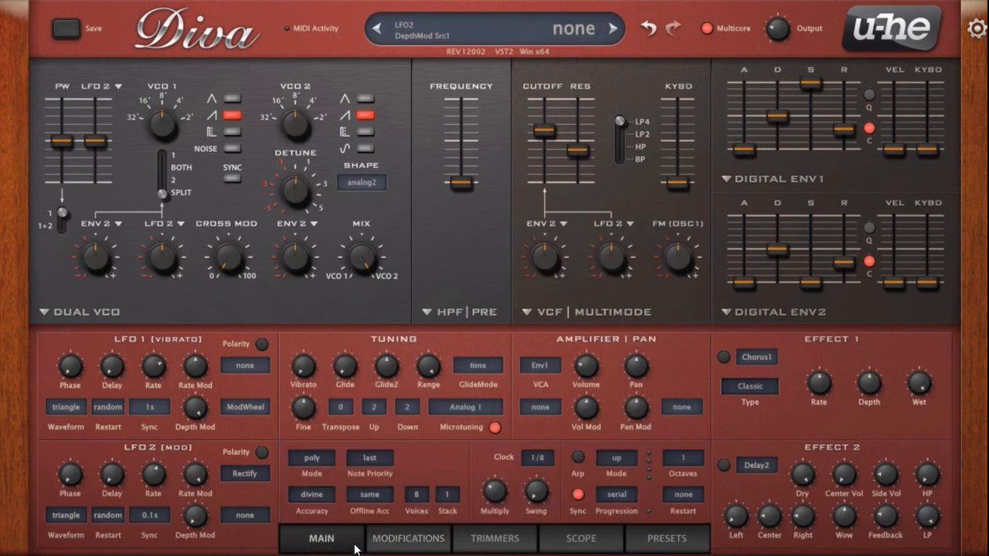
{"action": "left_click", "coordinate": [408, 540]}
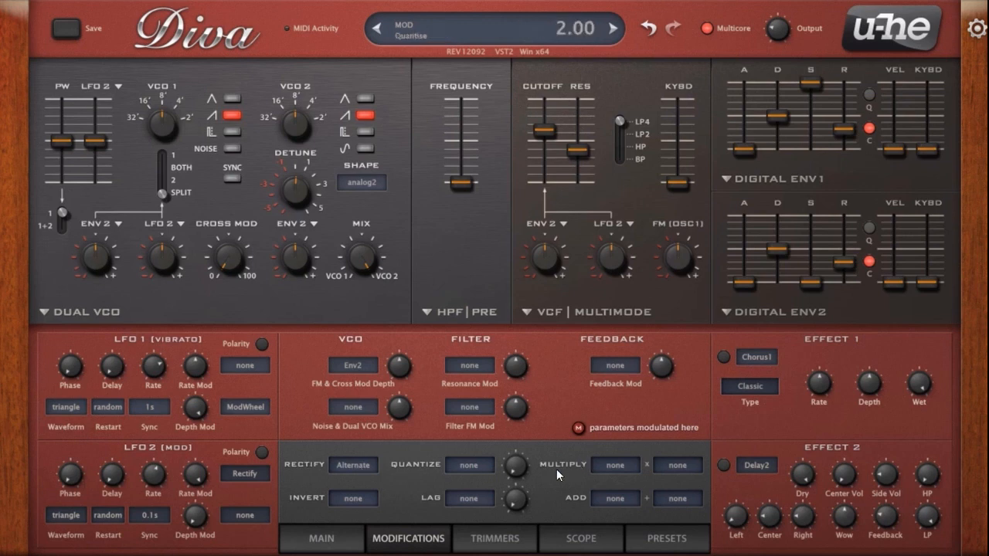
{"action": "left_click", "coordinate": [618, 465]}
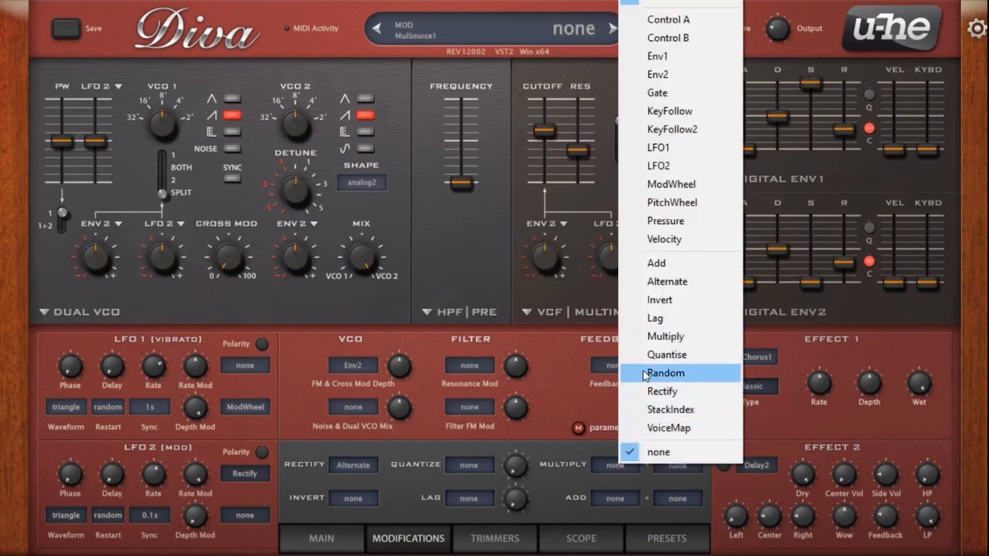
{"action": "left_click", "coordinate": [636, 392]}
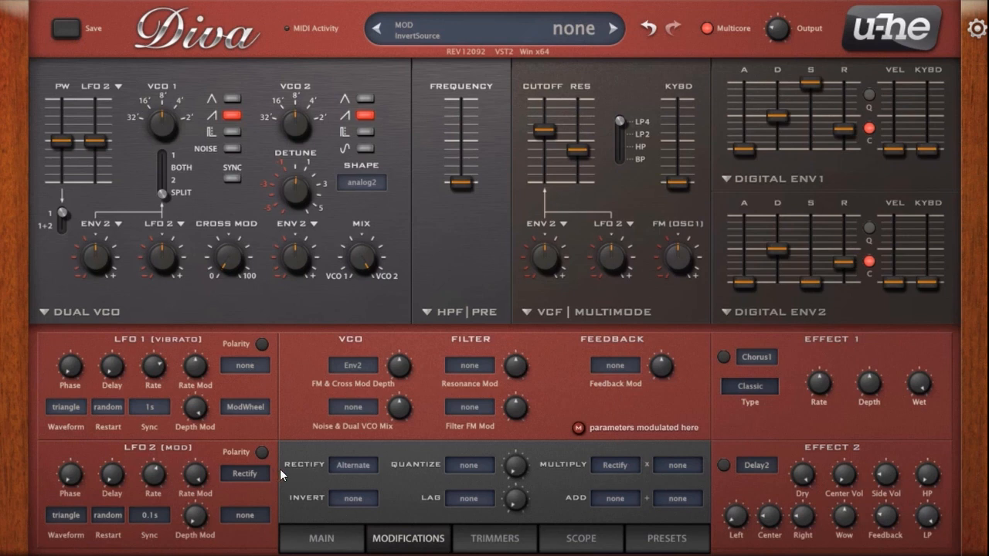
{"action": "left_click", "coordinate": [675, 464]}
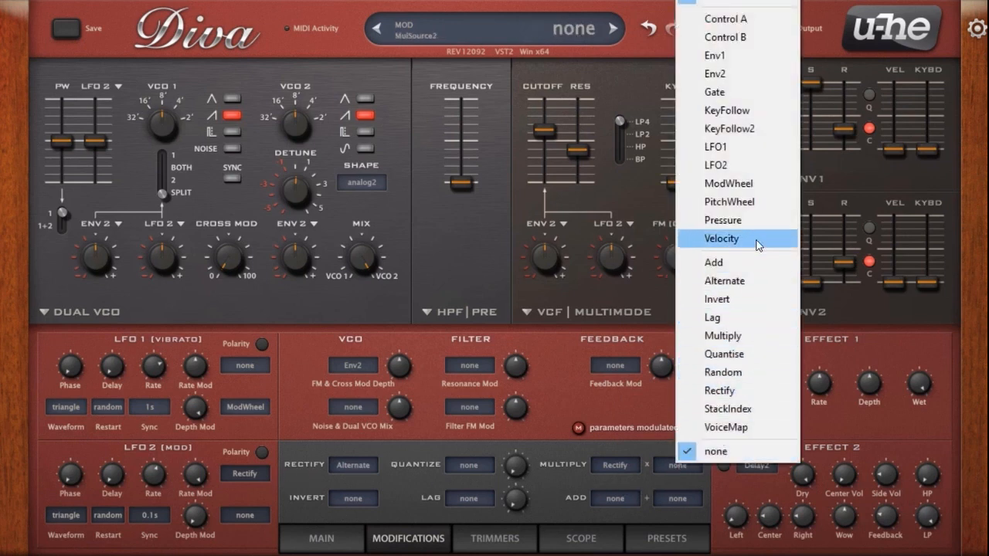
{"action": "left_click", "coordinate": [734, 111]}
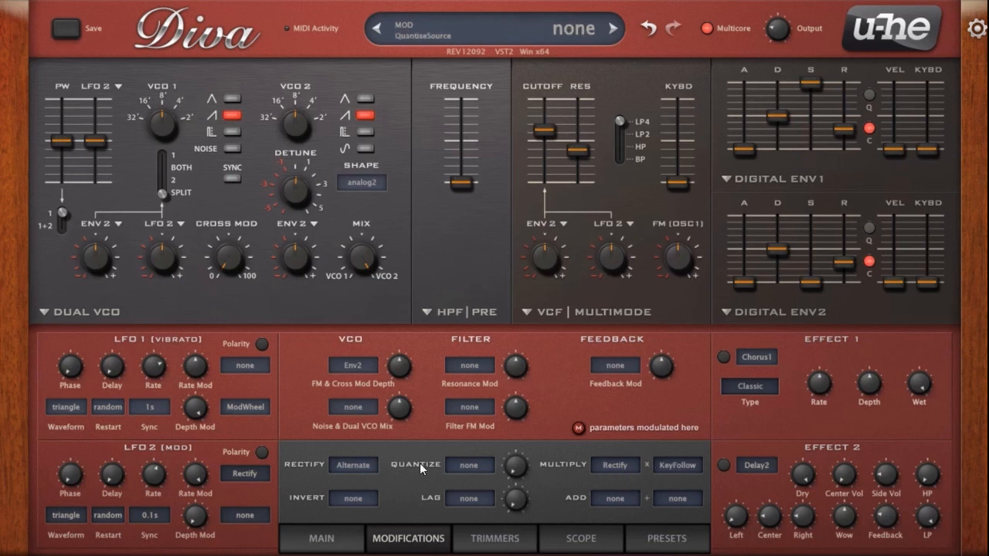
Change the LFO2 rate modulation source to Multiply and slightly reduce its Rate Mod depth
{"action": "left_click", "coordinate": [238, 474]}
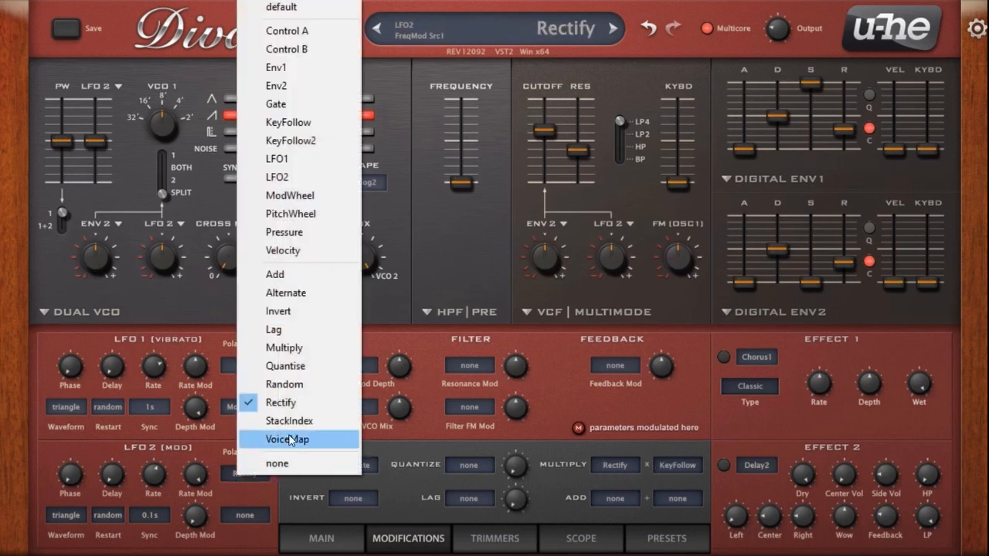
{"action": "left_click", "coordinate": [291, 353]}
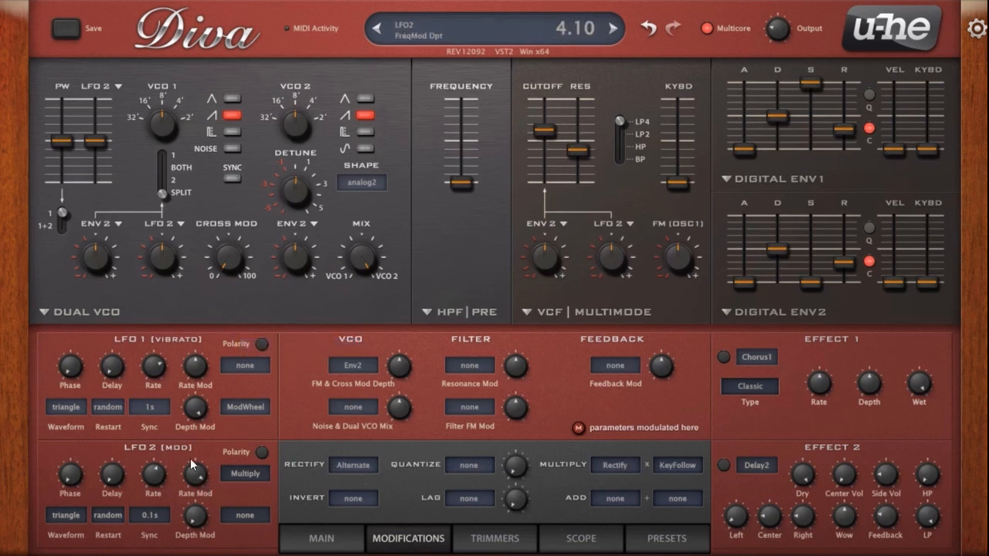
{"action": "left_click_drag", "start_coordinate": [194, 481], "coordinate": [193, 489]}
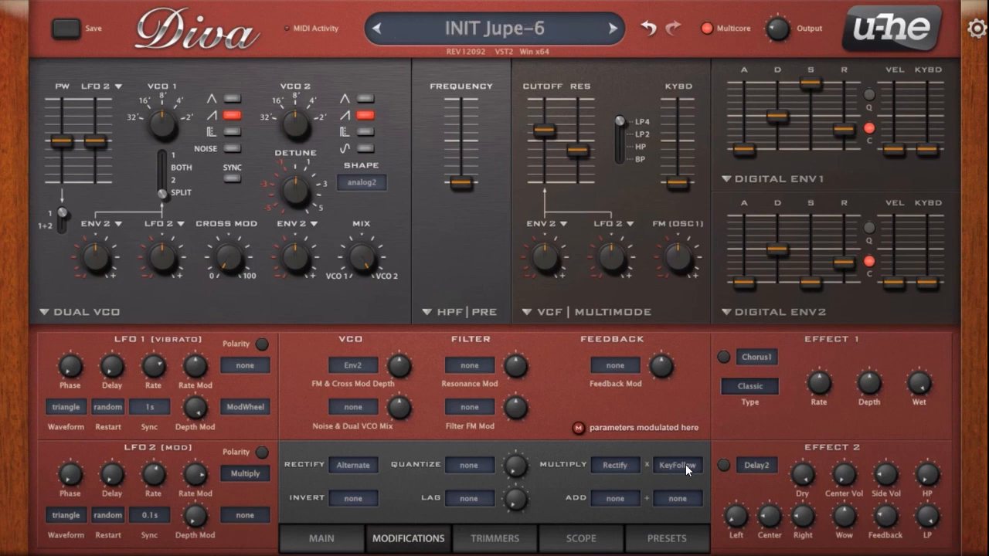
Turn up the LFO2 tune modulation of the oscillators and set the LFO2 rate to 3.80
{"action": "left_click_drag", "start_coordinate": [167, 254], "coordinate": [178, 178]}
{"action": "left_click_drag", "start_coordinate": [157, 475], "coordinate": [163, 453]}
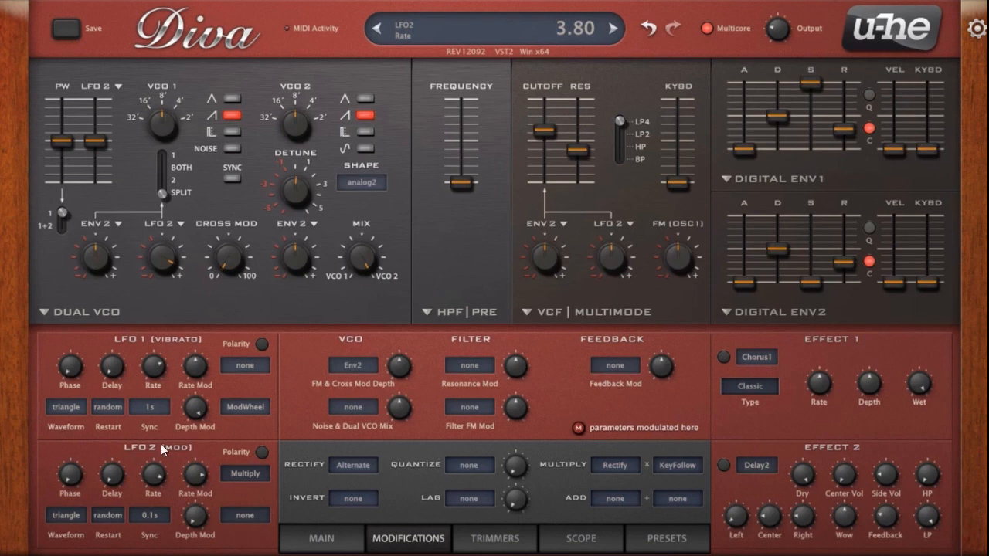
Raise the filter cutoff to 150.00 and bring the resonance down to its minimum
{"action": "left_click_drag", "start_coordinate": [544, 130], "coordinate": [550, 86]}
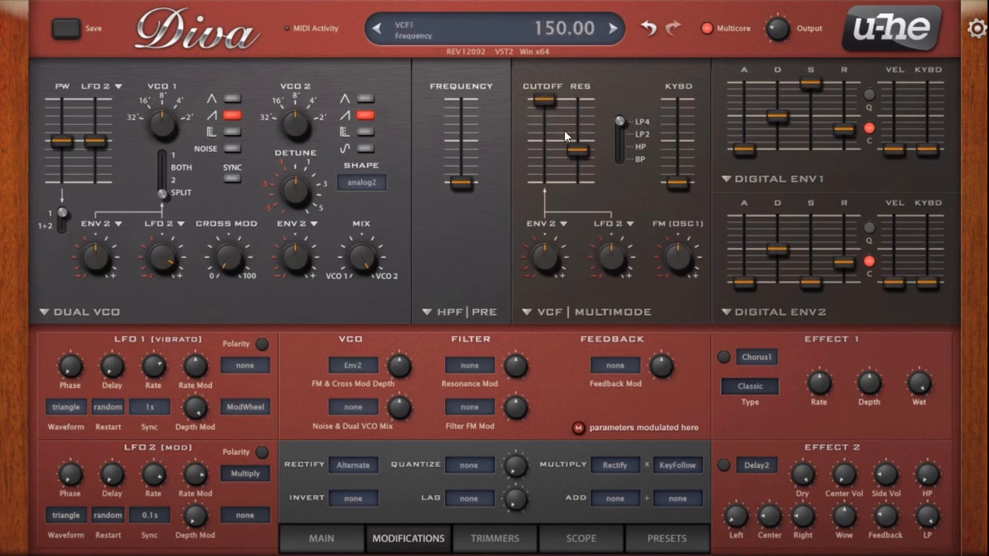
{"action": "left_click_drag", "start_coordinate": [578, 149], "coordinate": [588, 244]}
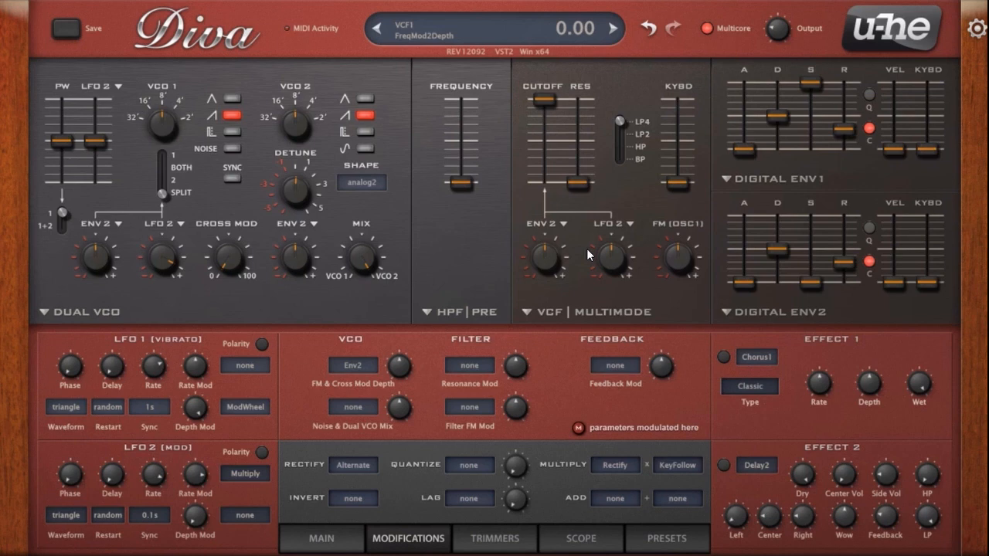
Fine-tune the LFO2 rate and lower the LFO2 Rate Mod depth
{"action": "left_click_drag", "start_coordinate": [163, 475], "coordinate": [167, 482]}
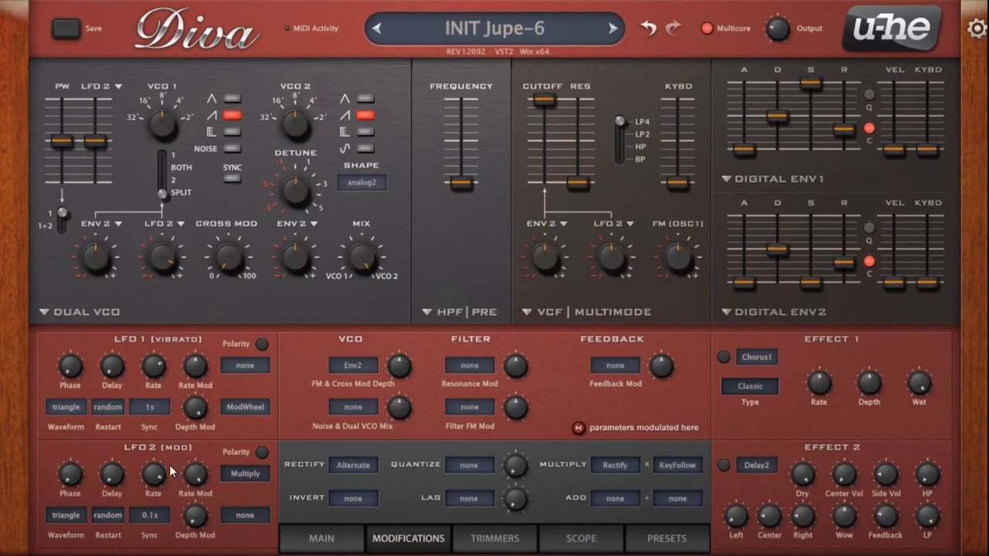
{"action": "mouse_move", "coordinate": [167, 475]}
{"action": "mouse_move", "coordinate": [197, 483]}
{"action": "left_click_drag", "start_coordinate": [194, 474], "coordinate": [184, 498]}
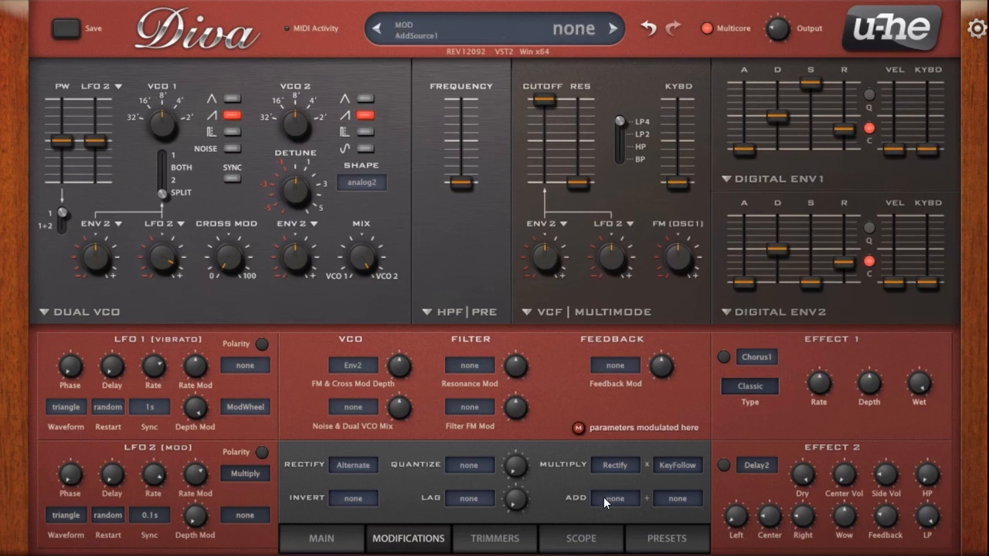
Set both sources of the Add modifier to Multiply
{"action": "left_click", "coordinate": [623, 503]}
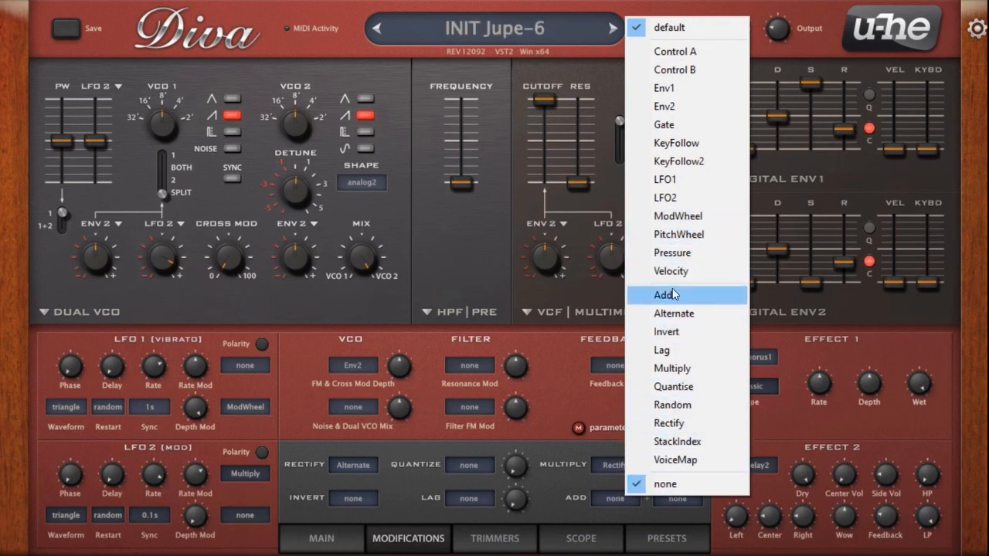
{"action": "left_click", "coordinate": [668, 369]}
{"action": "left_click", "coordinate": [674, 502]}
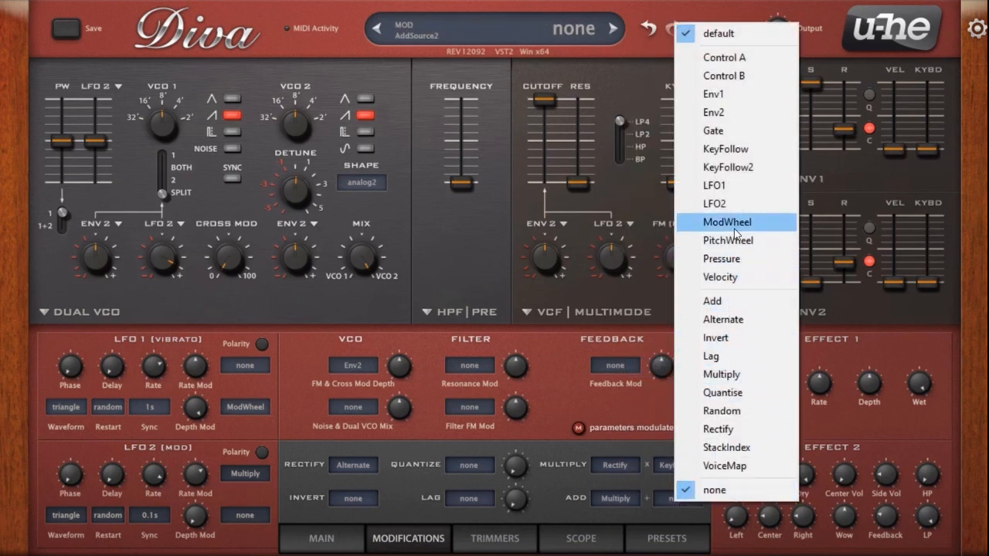
{"action": "left_click", "coordinate": [739, 376]}
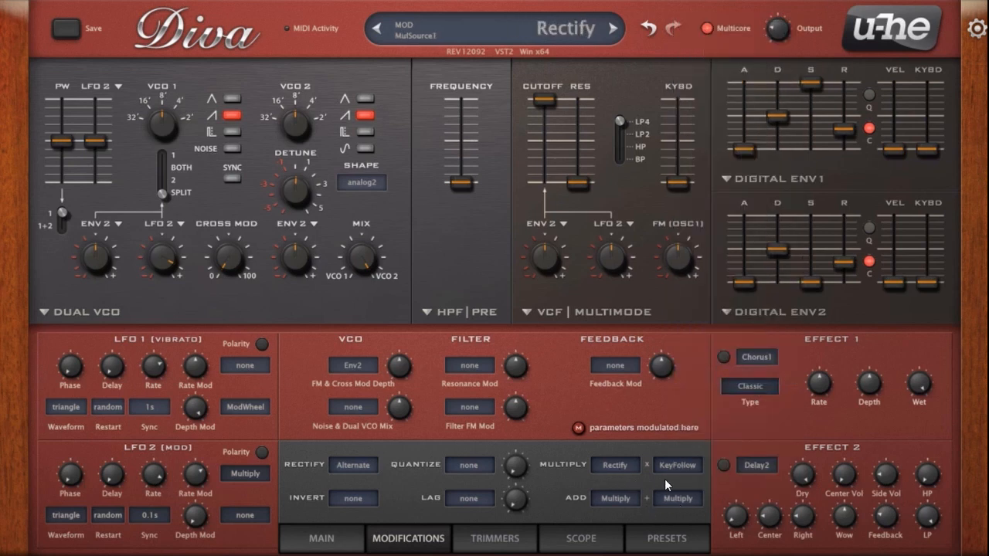
Assign Add as the LFO2 rate modulation source and raise the LFO2 Rate Mod depth
{"action": "left_click", "coordinate": [250, 474]}
{"action": "left_click", "coordinate": [296, 285]}
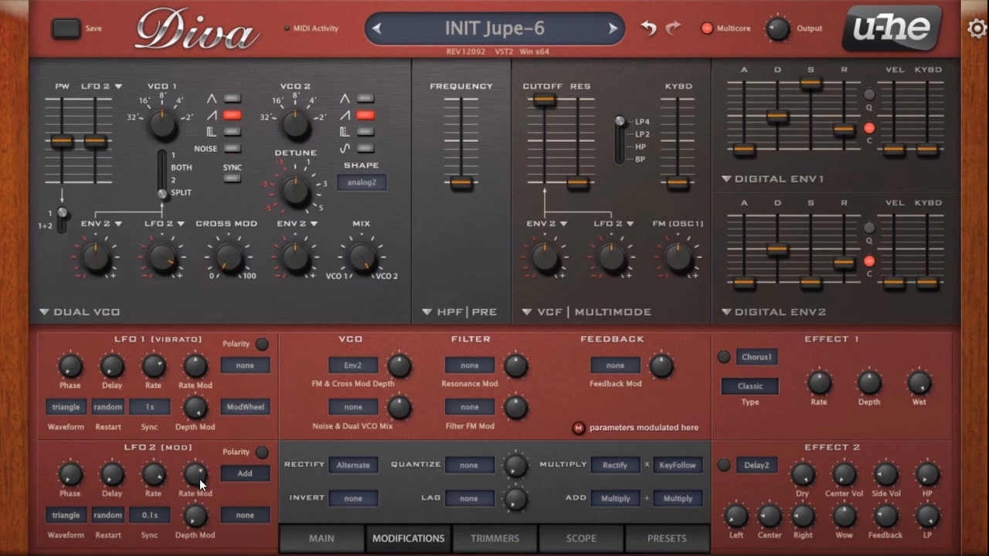
{"action": "left_click_drag", "start_coordinate": [200, 484], "coordinate": [216, 408]}
Load the FM PROOF OF CONCEPT preset from the 8 TEMPLATES folder and view its modification and main settings
{"action": "left_click", "coordinate": [651, 547]}
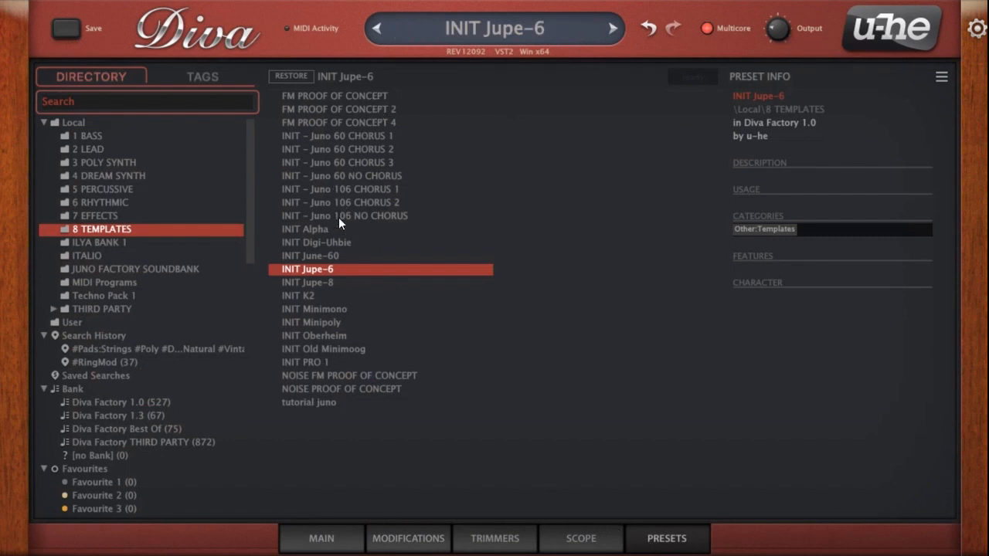
{"action": "left_click", "coordinate": [338, 97]}
{"action": "left_click", "coordinate": [319, 539]}
{"action": "left_click", "coordinate": [407, 536]}
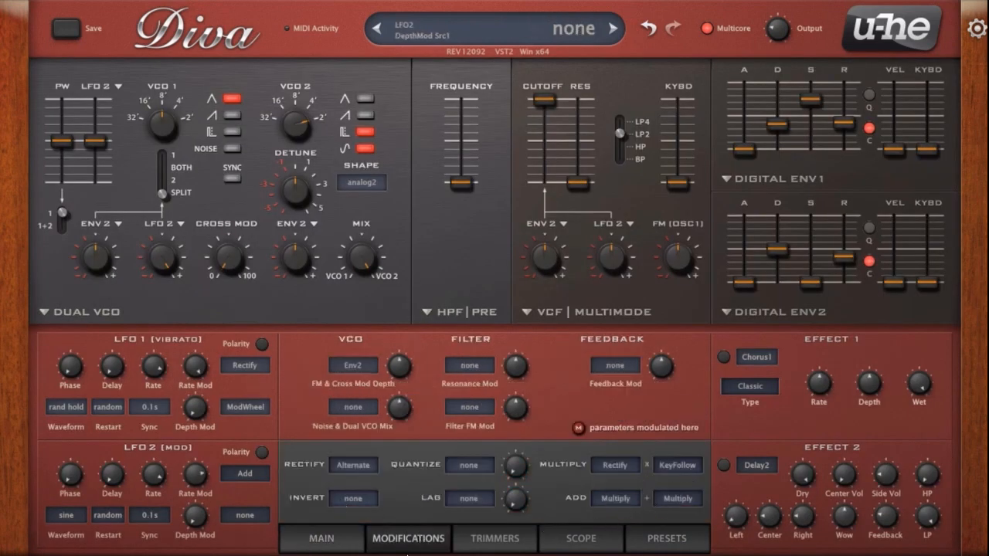
{"action": "left_click", "coordinate": [346, 543]}
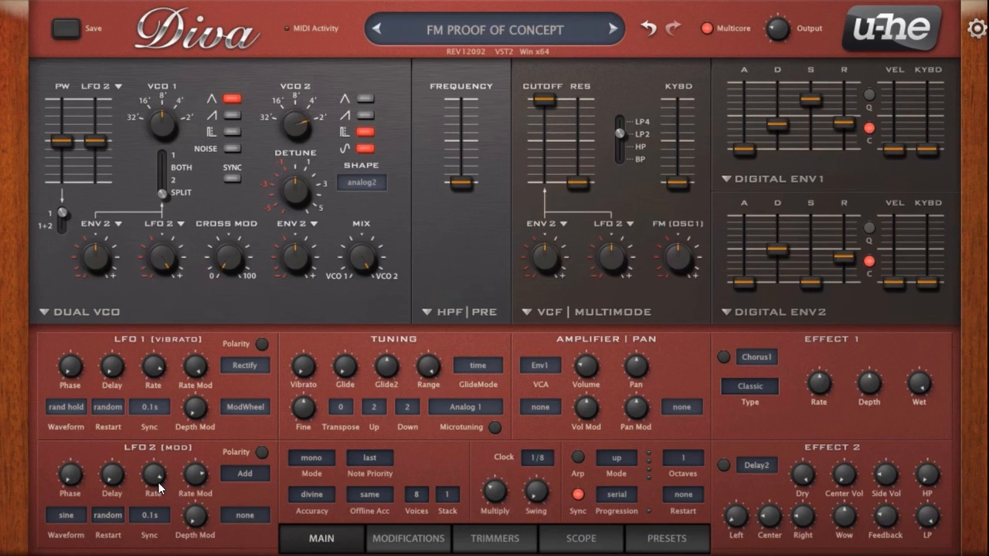
Fine-tune the LFO2 rate, and raise the LFO2 Rate Mod depth before bringing it back down
{"action": "left_click", "coordinate": [158, 482]}
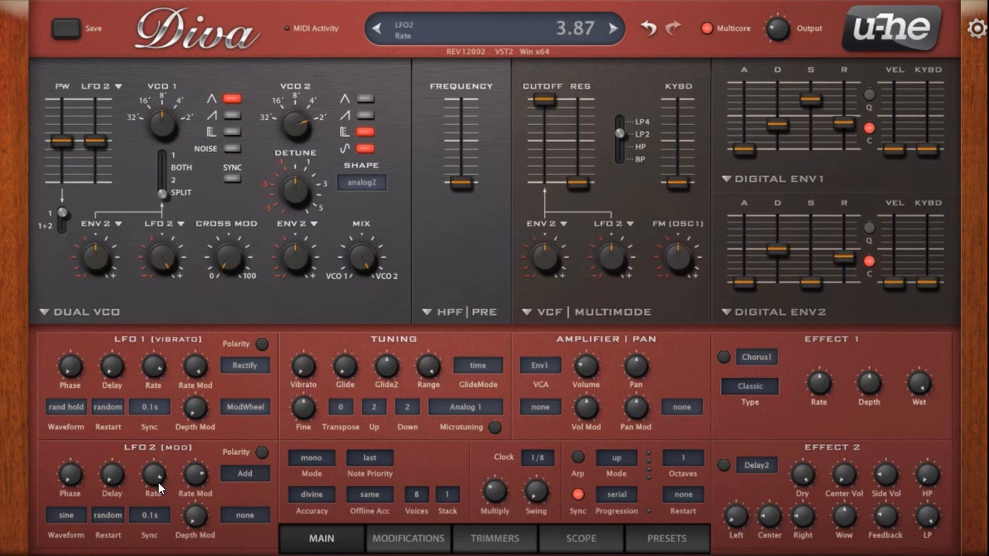
{"action": "mouse_move", "coordinate": [158, 482]}
{"action": "left_mouse_down"}
{"action": "mouse_move", "coordinate": [166, 470]}
{"action": "mouse_move", "coordinate": [160, 482]}
{"action": "left_mouse_up"}
{"action": "mouse_move", "coordinate": [159, 483]}
{"action": "left_mouse_down"}
{"action": "mouse_move", "coordinate": [158, 498]}
{"action": "mouse_move", "coordinate": [157, 478]}
{"action": "mouse_move", "coordinate": [155, 488]}
{"action": "left_mouse_up"}
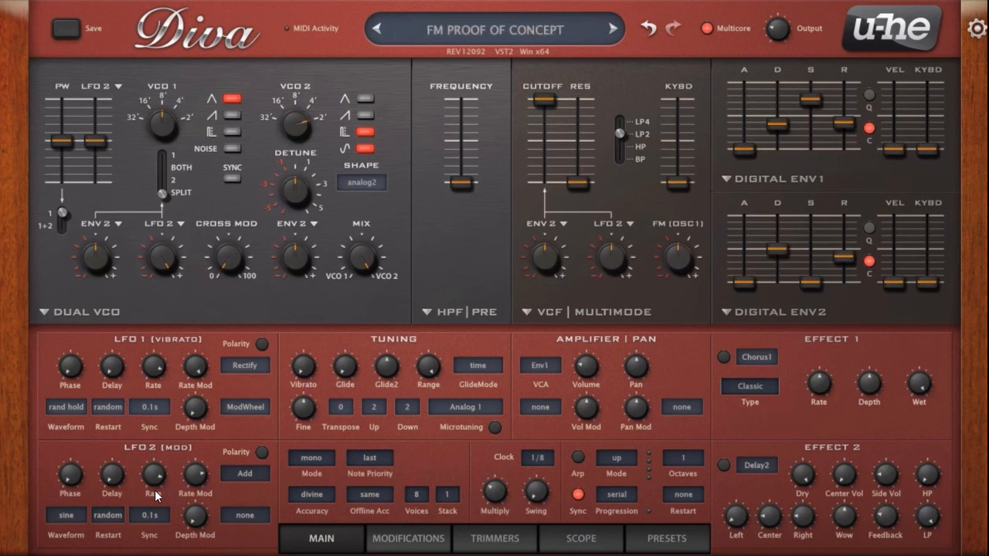
{"action": "mouse_move", "coordinate": [183, 472]}
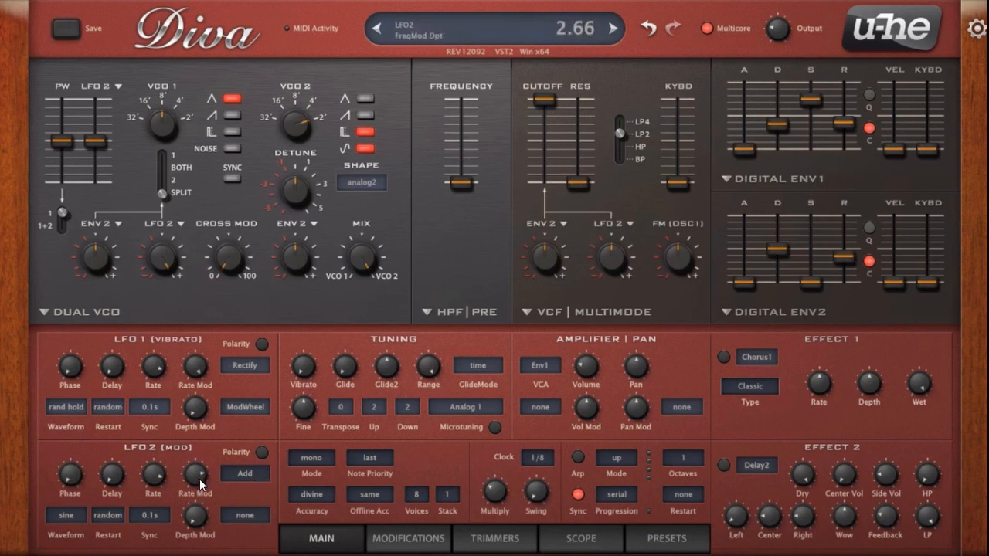
{"action": "left_click_drag", "start_coordinate": [200, 479], "coordinate": [210, 467]}
{"action": "left_click_drag", "start_coordinate": [200, 475], "coordinate": [196, 497]}
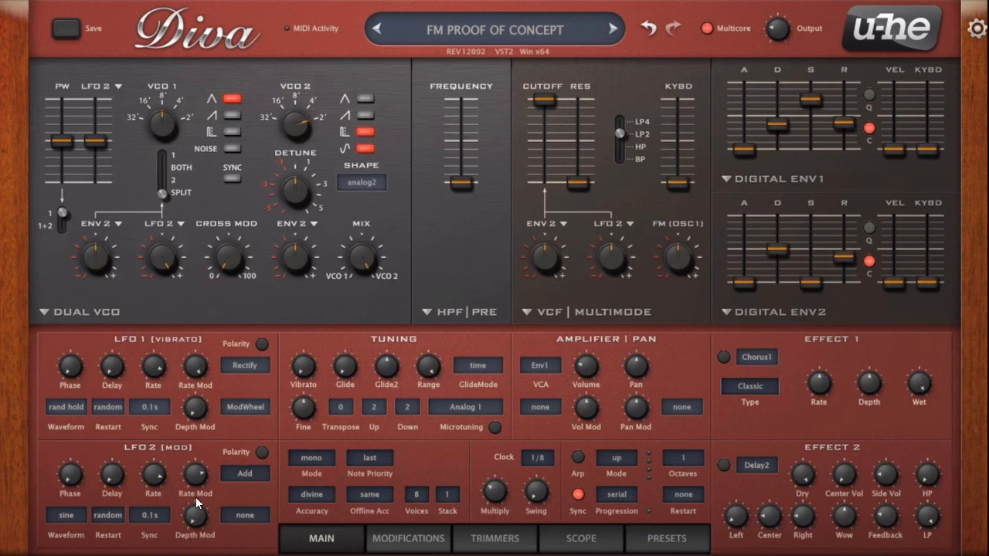
Nudge the LFO2 rate slightly again and readjust the LFO2 Rate Mod depth to suit it
{"action": "left_click_drag", "start_coordinate": [163, 473], "coordinate": [167, 472]}
{"action": "mouse_move", "coordinate": [164, 471]}
{"action": "left_mouse_down"}
{"action": "mouse_move", "coordinate": [200, 475]}
{"action": "mouse_move", "coordinate": [194, 487]}
{"action": "mouse_move", "coordinate": [170, 472]}
{"action": "left_mouse_up"}
{"action": "mouse_move", "coordinate": [202, 476]}
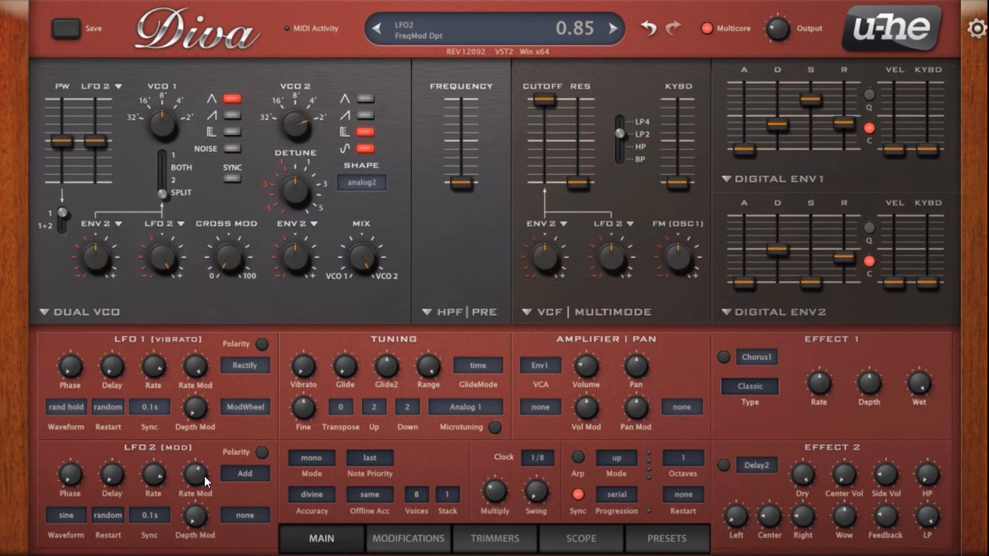
{"action": "mouse_move", "coordinate": [204, 475]}
{"action": "left_mouse_down"}
{"action": "mouse_move", "coordinate": [200, 463]}
{"action": "mouse_move", "coordinate": [198, 474]}
{"action": "left_mouse_up"}
Load the FM PROOF OF CONCEPT 2 preset and return to its main settings
{"action": "left_click", "coordinate": [646, 545]}
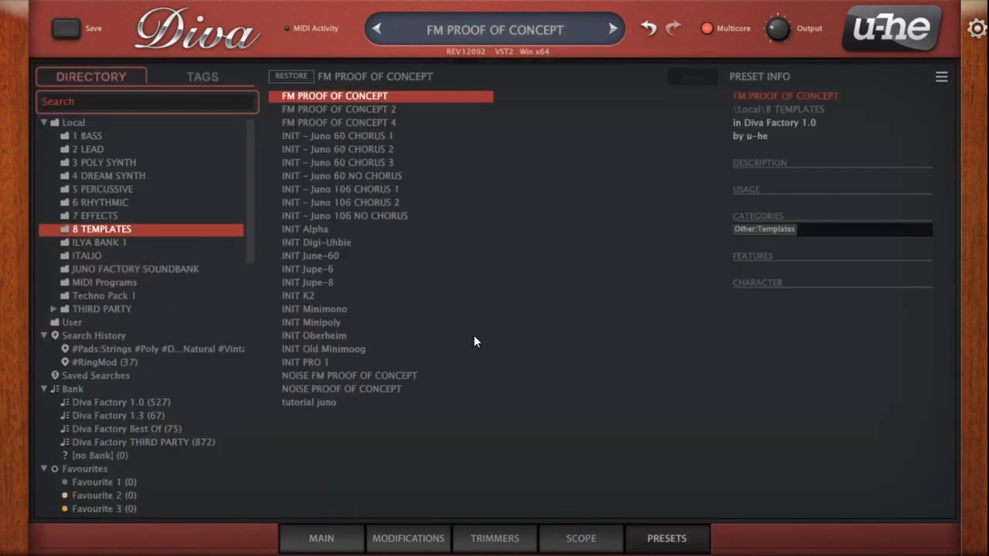
{"action": "left_click", "coordinate": [357, 109]}
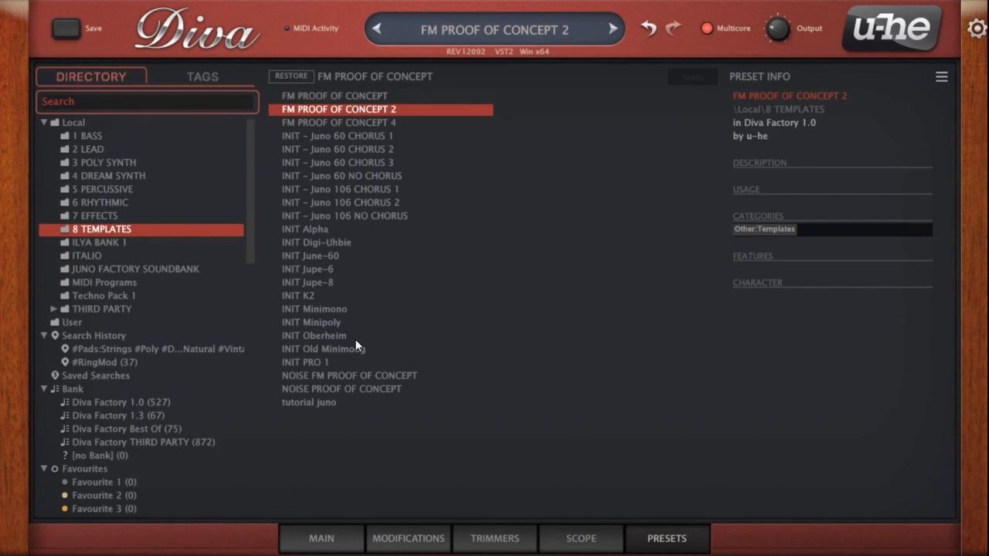
{"action": "left_click", "coordinate": [326, 538]}
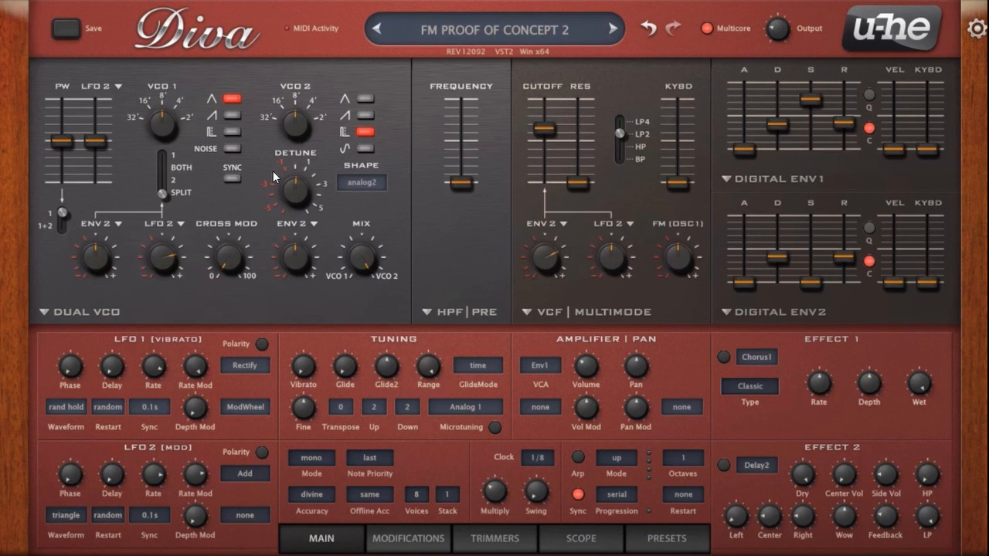
Load the FM PROOF OF CONCEPT 4 preset and show its main settings
{"action": "left_click", "coordinate": [641, 537]}
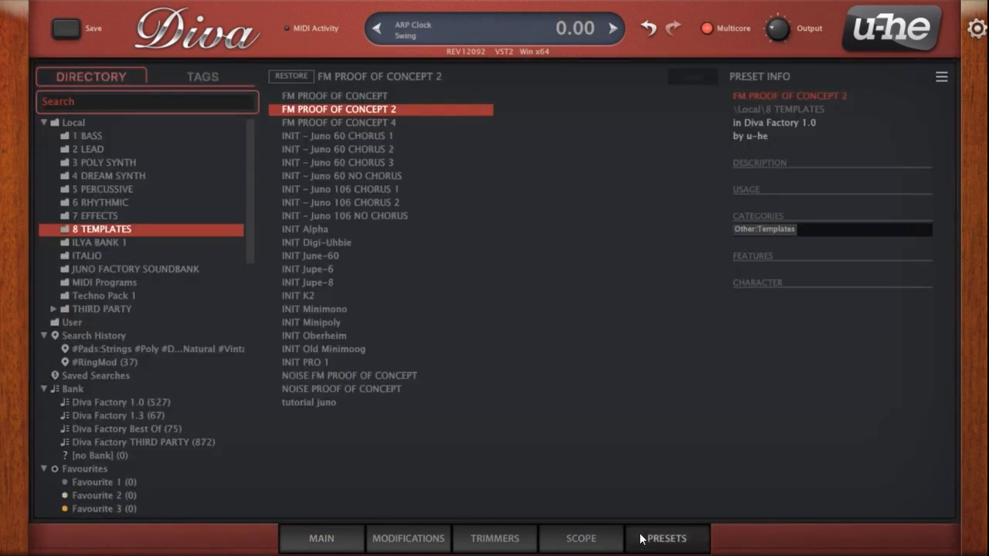
{"action": "left_click", "coordinate": [331, 123]}
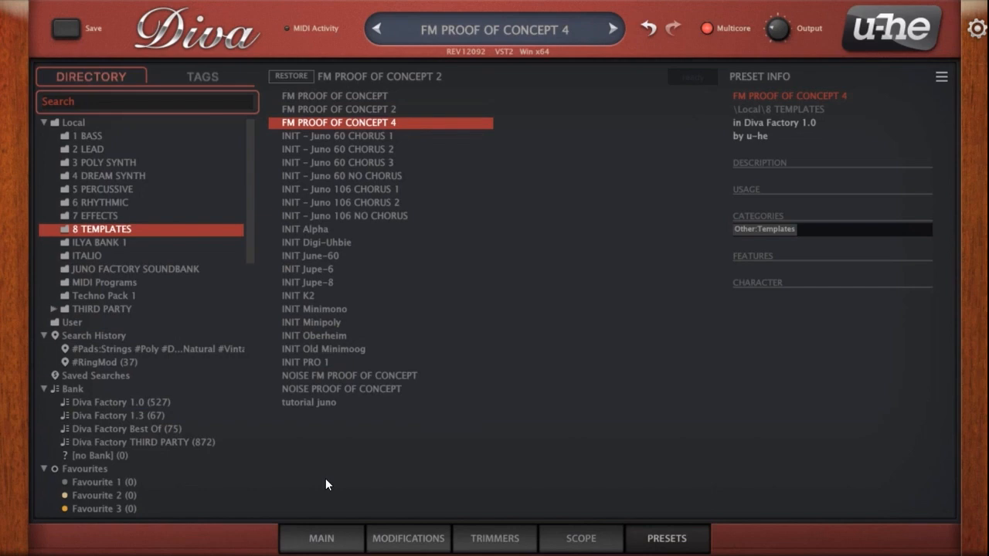
{"action": "left_click", "coordinate": [330, 538]}
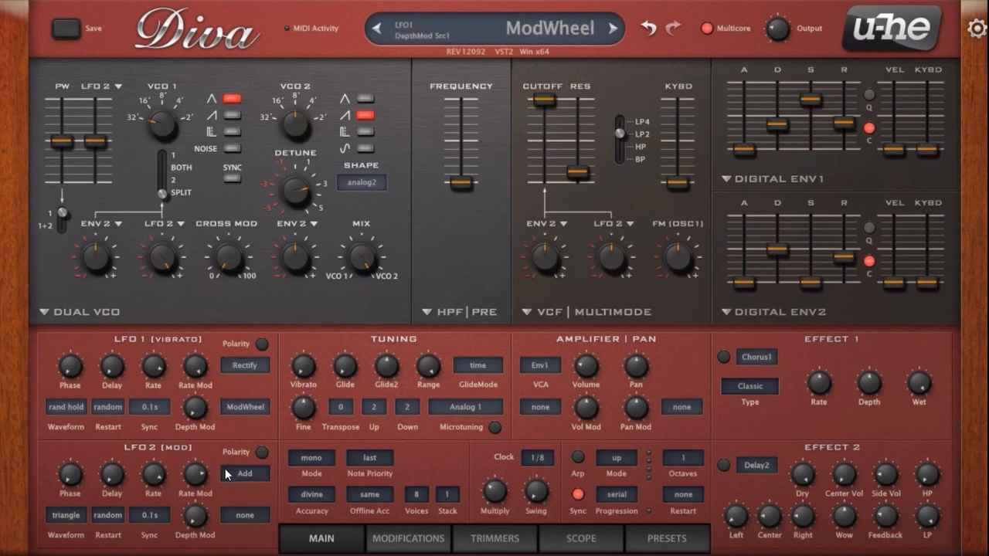
Set the tuning transpose to 12 and after that to 24, and lower VCO 2 to 32'
{"action": "left_click", "coordinate": [338, 408]}
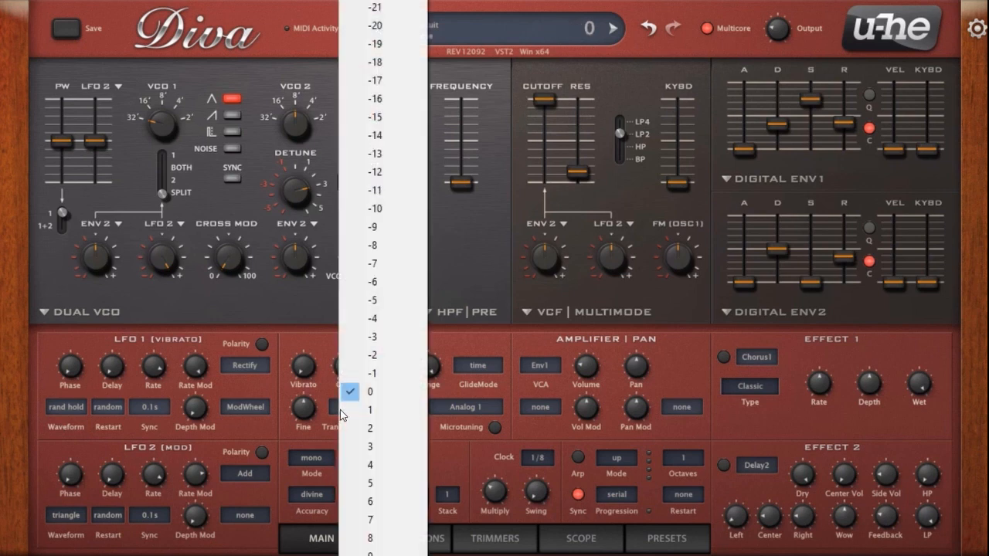
{"action": "left_click", "coordinate": [378, 547]}
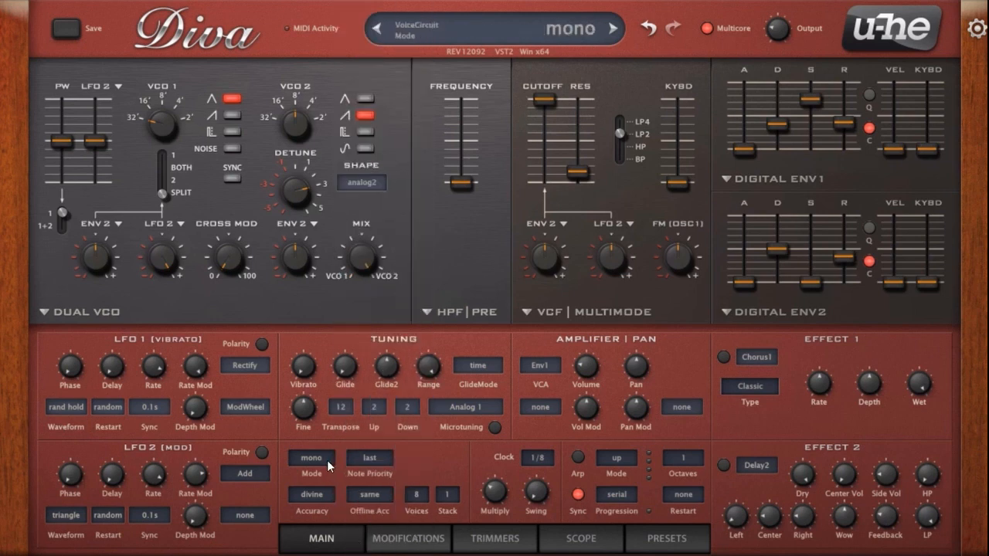
{"action": "left_click", "coordinate": [340, 407]}
{"action": "scroll", "coordinate": [387, 278], "scroll_direction": "down", "scroll_amount": 9}
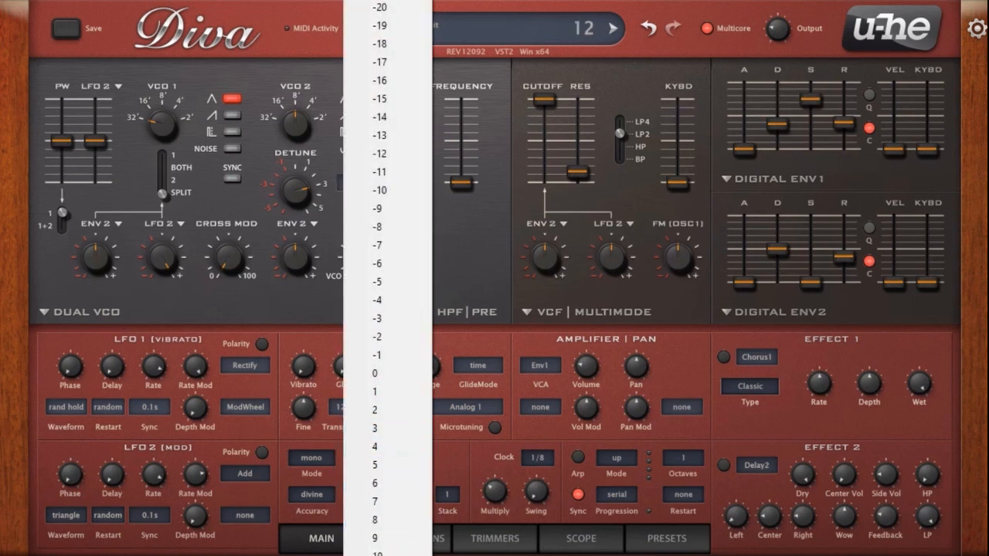
{"action": "scroll", "coordinate": [387, 278], "scroll_direction": "down", "scroll_amount": 3}
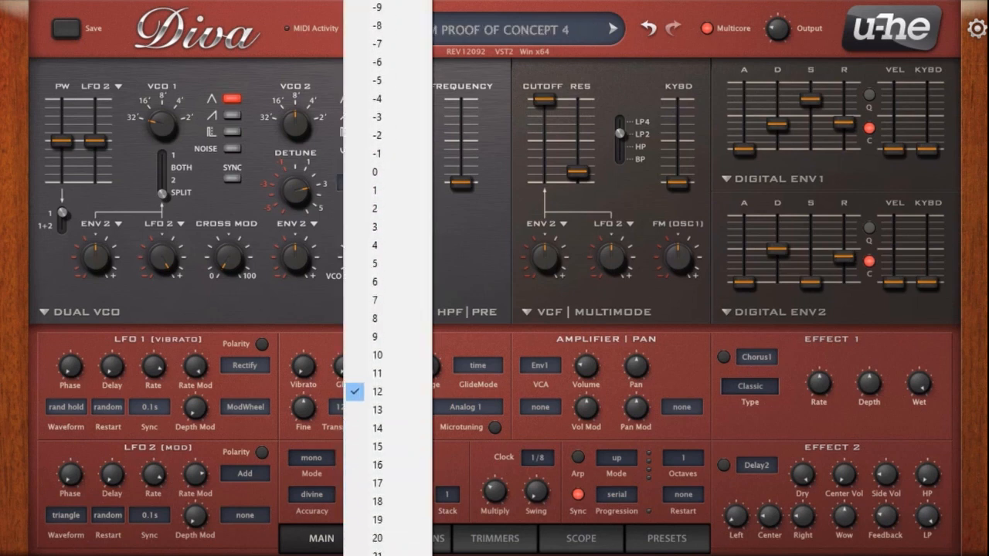
{"action": "left_click", "coordinate": [377, 555]}
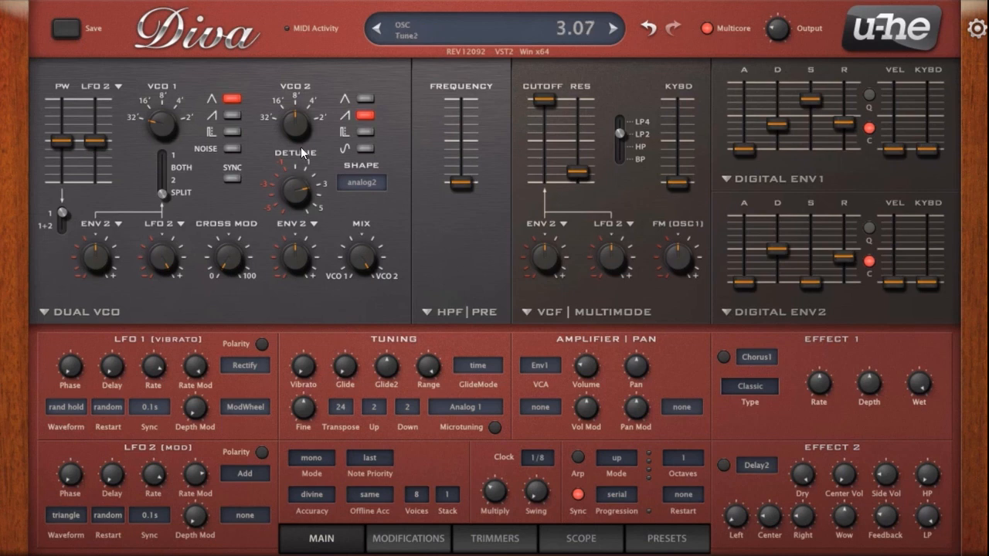
{"action": "left_click_drag", "start_coordinate": [296, 128], "coordinate": [276, 283]}
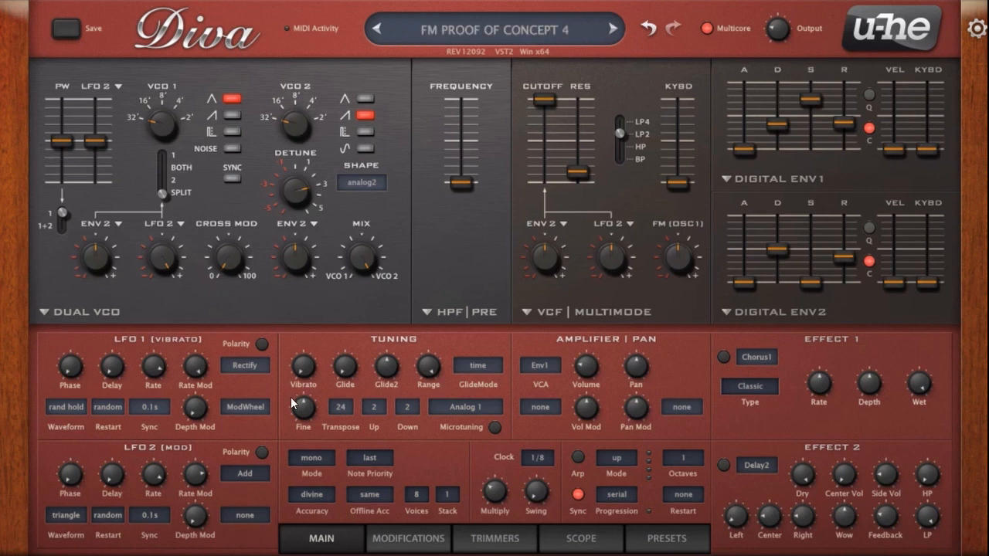
Load the INIT Jupe-6 template preset as a fresh starting point and show its main settings
{"action": "left_click", "coordinate": [662, 547]}
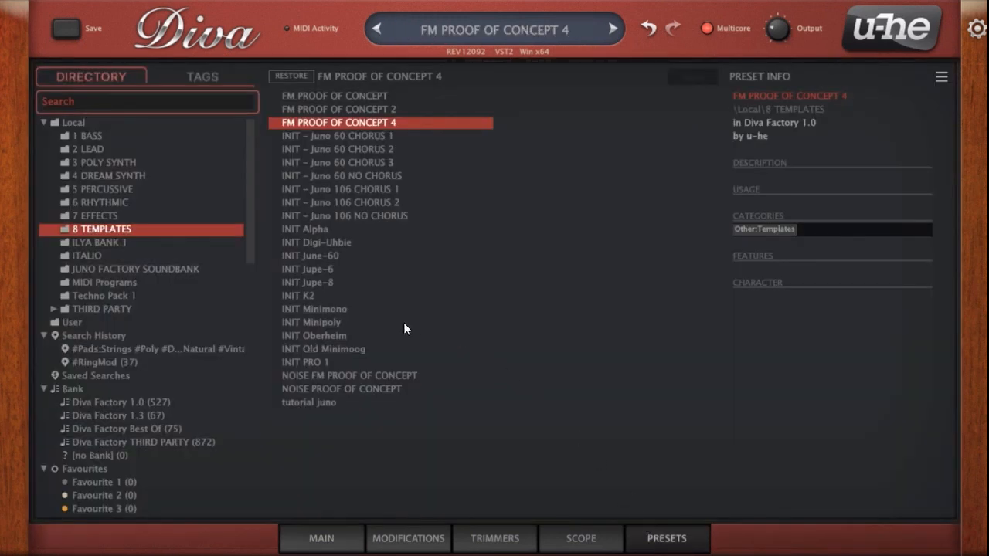
{"action": "left_click", "coordinate": [321, 271]}
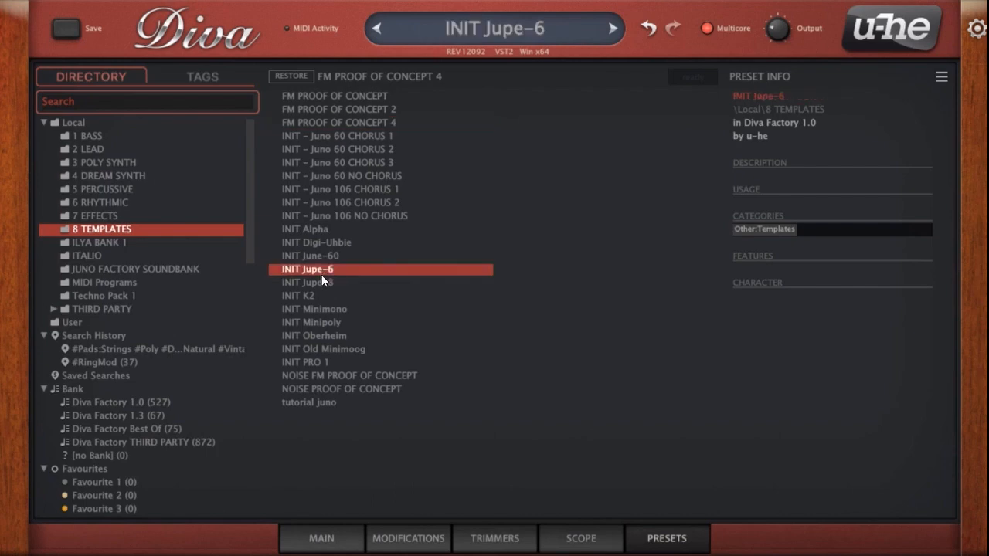
{"action": "left_click", "coordinate": [345, 537]}
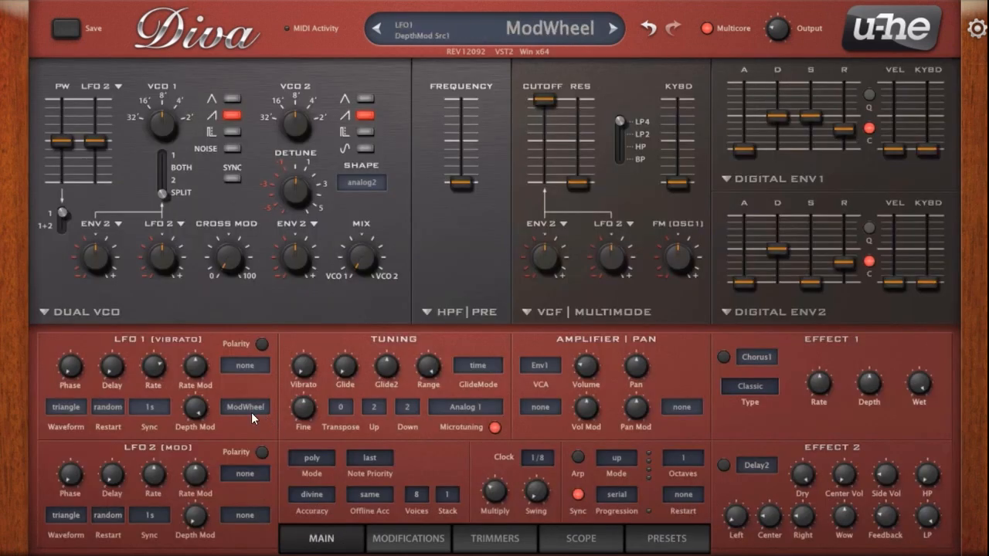
Set the source of the Rectify modifier to Alternate
{"action": "left_click", "coordinate": [404, 550]}
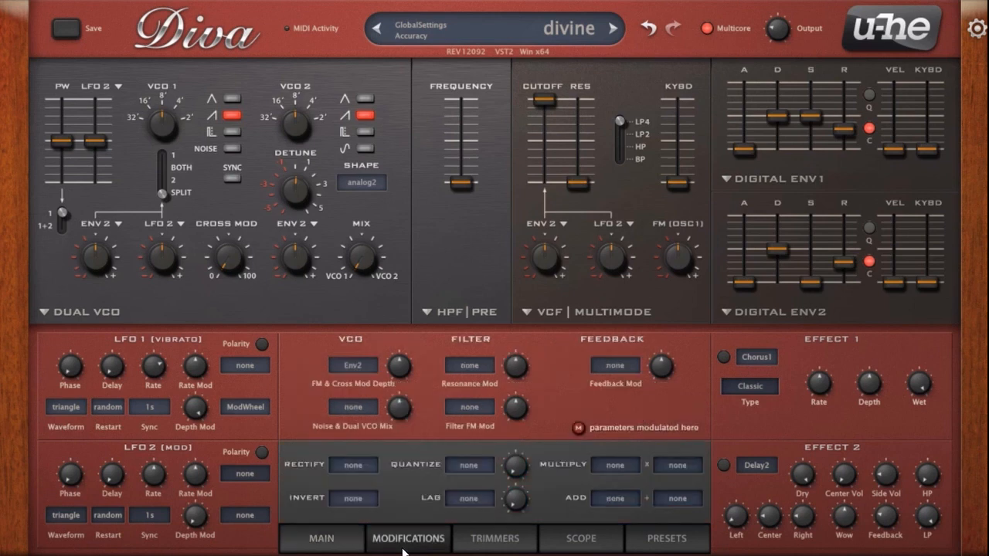
{"action": "left_click", "coordinate": [357, 468]}
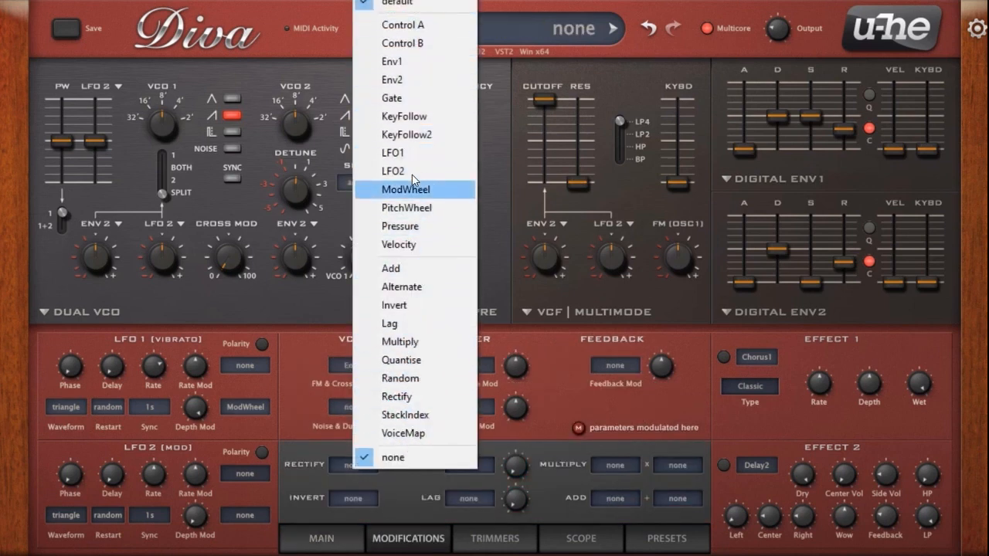
{"action": "left_click", "coordinate": [408, 287]}
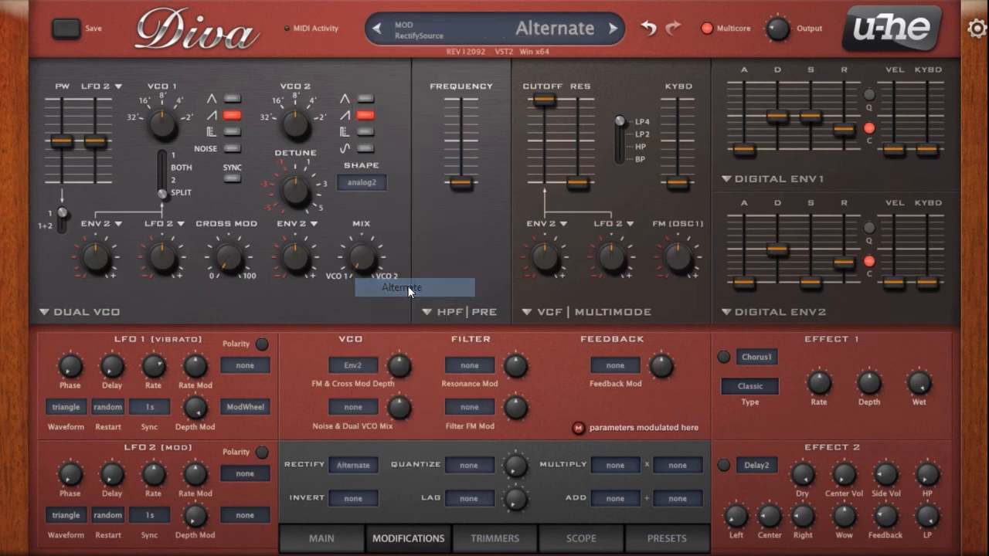
Set the LFO2 sync to 0.1s and its waveform to rand hold
{"action": "left_click", "coordinate": [164, 516]}
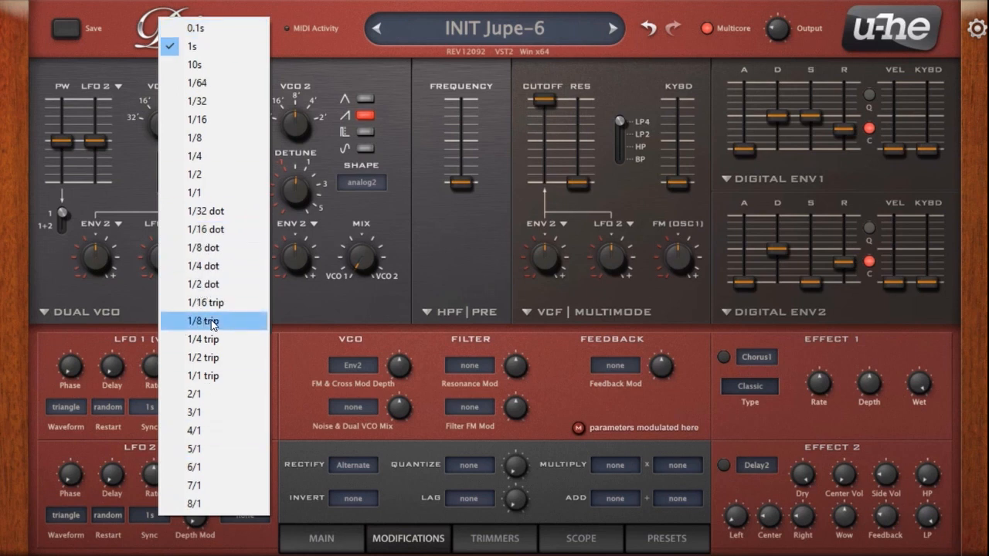
{"action": "left_click", "coordinate": [182, 32]}
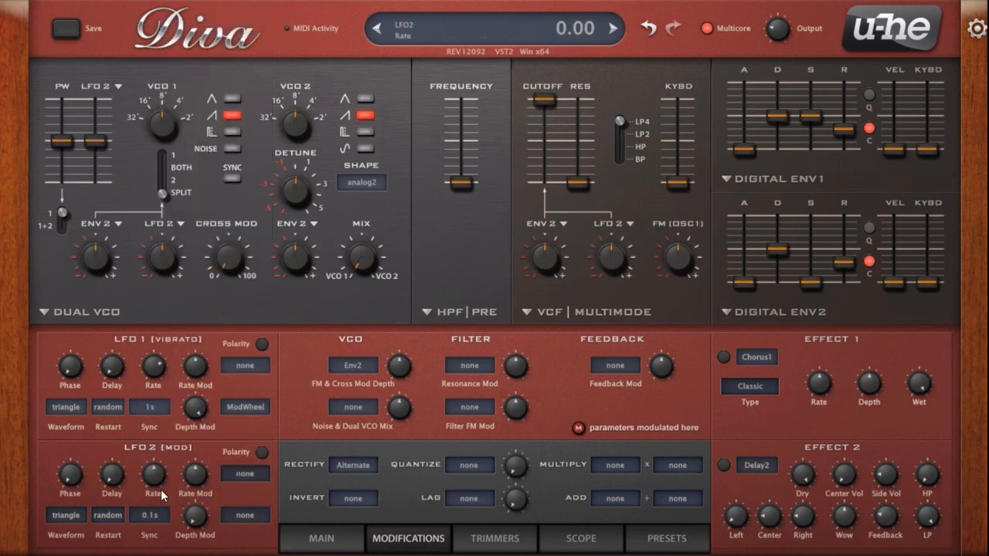
{"action": "left_click", "coordinate": [80, 516]}
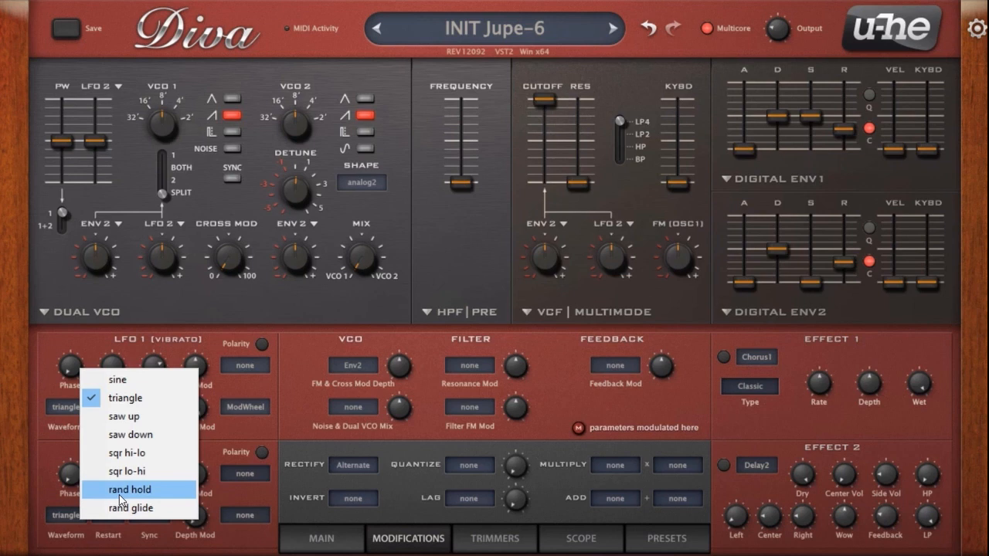
{"action": "left_click", "coordinate": [119, 494]}
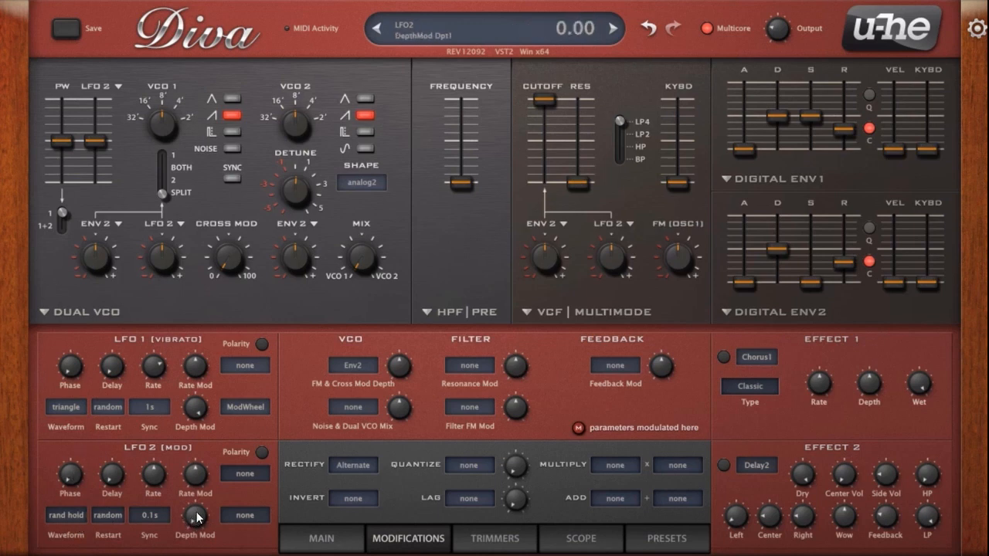
Assign Rectify as the LFO2 rate modulation source and raise the LFO2 Rate Mod depth to its maximum
{"action": "left_click", "coordinate": [246, 473]}
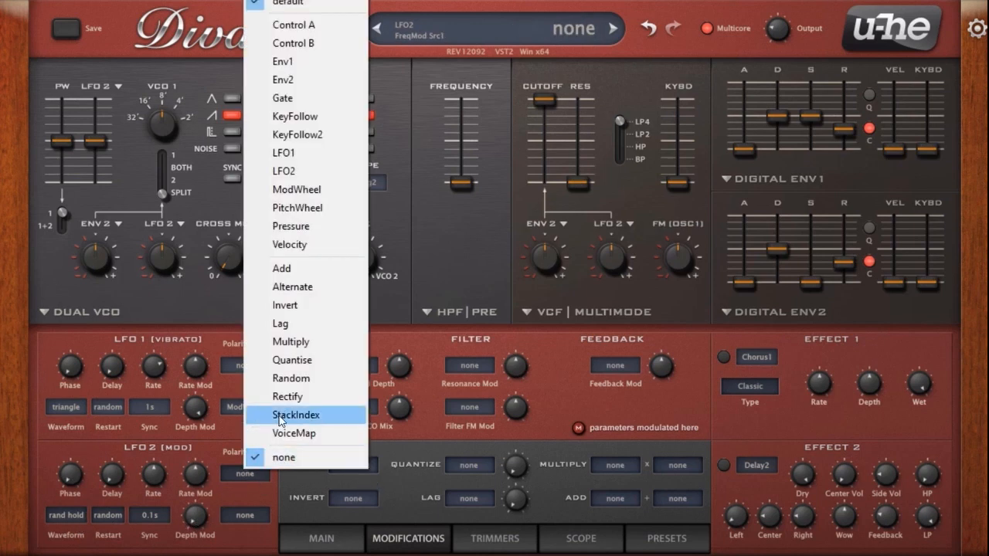
{"action": "left_click", "coordinate": [287, 397]}
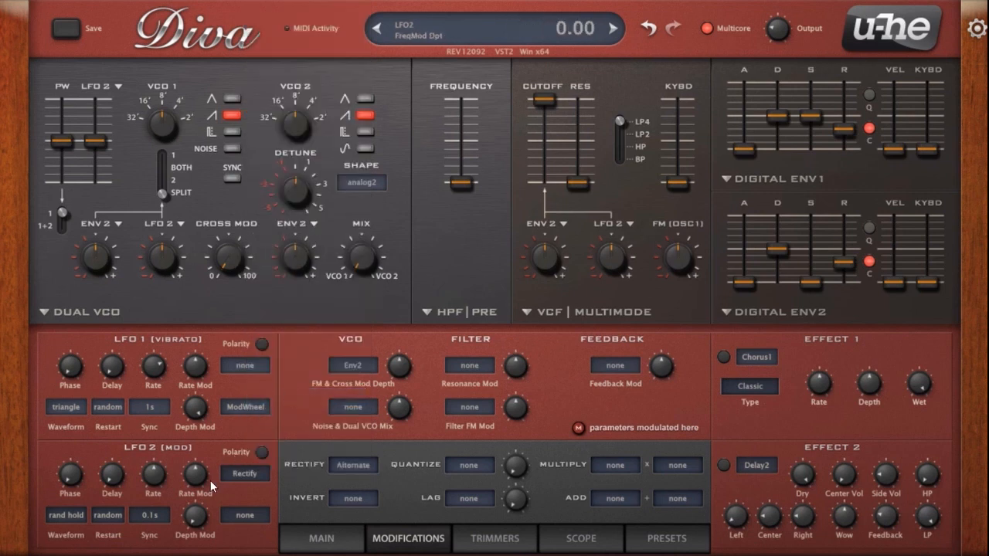
{"action": "left_click_drag", "start_coordinate": [210, 480], "coordinate": [210, 448]}
Switch VCO 1 to the pulse waveform and raise the sustain of Digital Env1 to its maximum
{"action": "left_click", "coordinate": [356, 263]}
{"action": "left_click", "coordinate": [232, 131]}
{"action": "left_click_drag", "start_coordinate": [813, 112], "coordinate": [813, 79]}
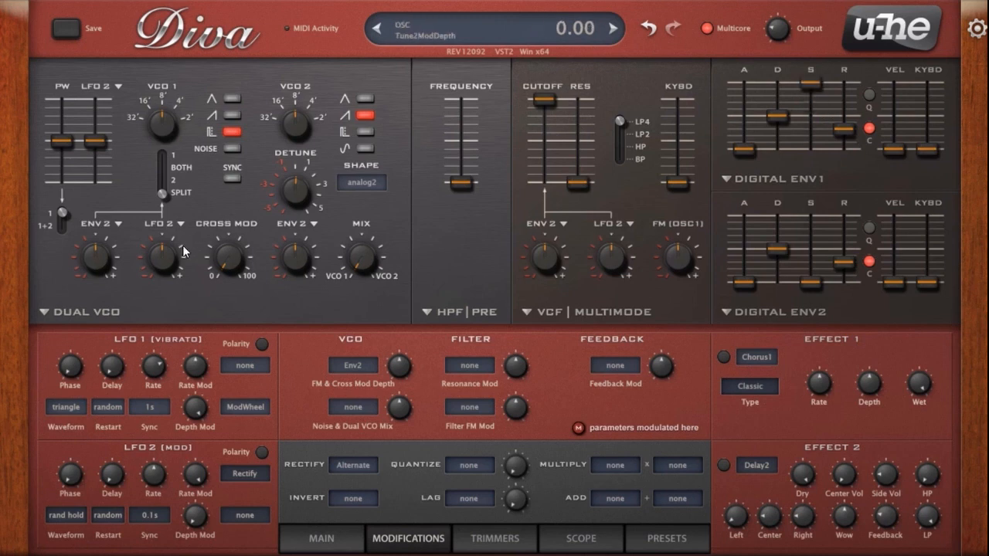
Increase the LFO 2 pitch modulation depth in the Dual VCO section and raise the LFO2 rate to its maximum
{"action": "left_click_drag", "start_coordinate": [173, 273], "coordinate": [179, 209]}
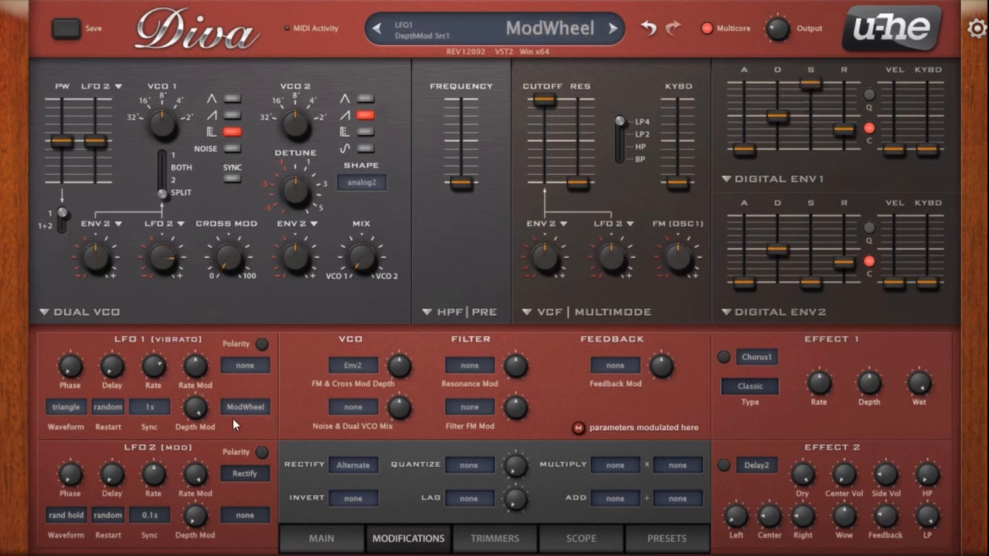
{"action": "left_click_drag", "start_coordinate": [165, 448], "coordinate": [166, 432]}
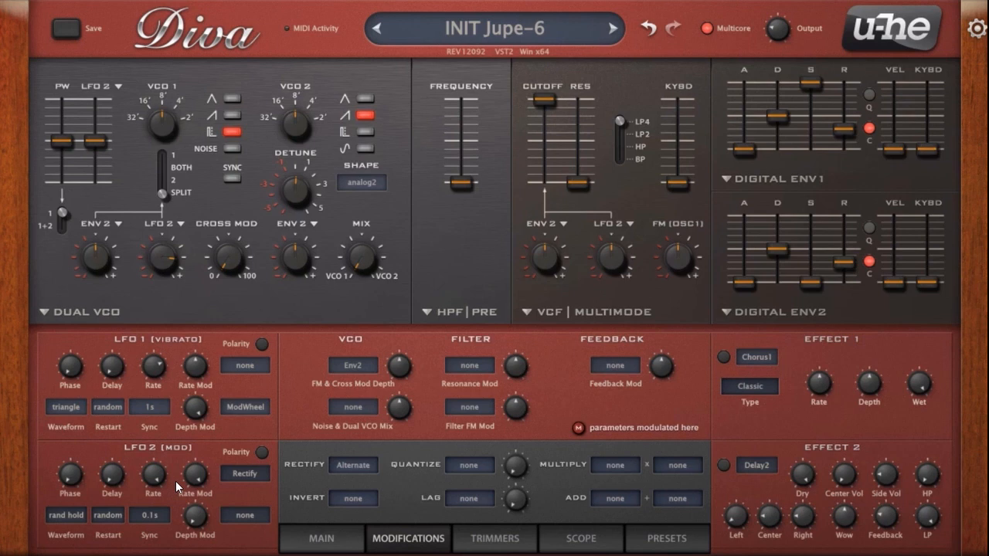
Route the pitch modulation to VCO 1 only, try a moderate LFO 2 depth, and reset that depth to 0.00
{"action": "left_click", "coordinate": [172, 174]}
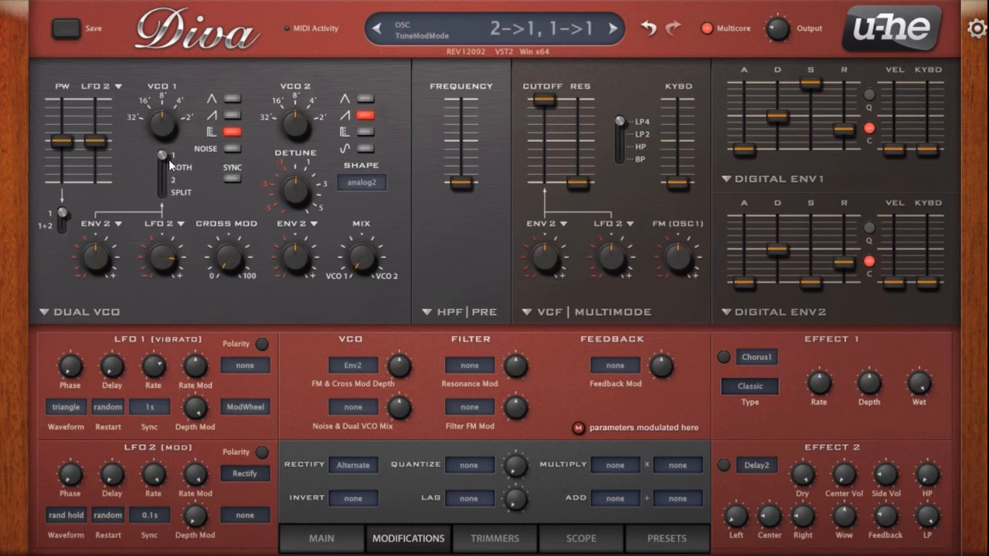
{"action": "double_click", "coordinate": [166, 264]}
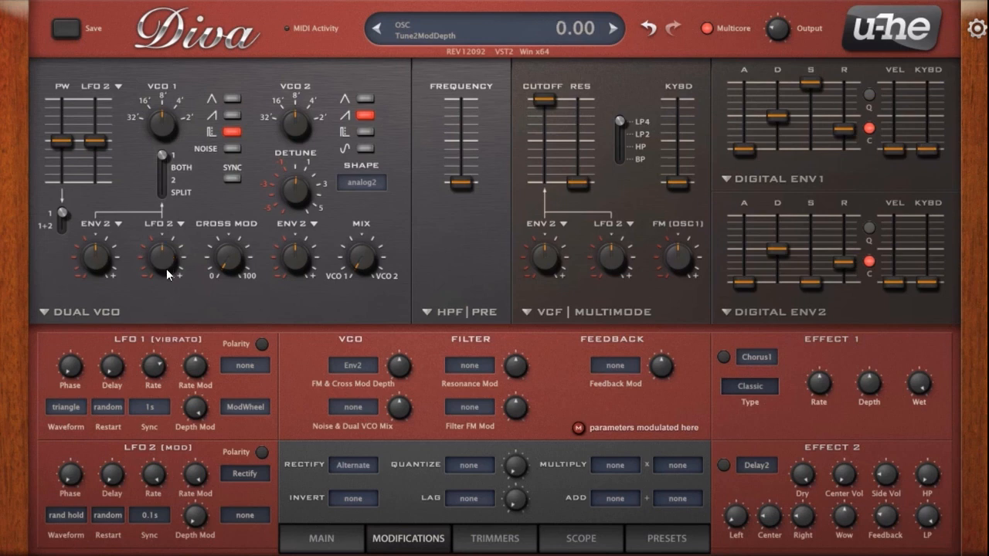
{"action": "left_click_drag", "start_coordinate": [167, 268], "coordinate": [179, 247]}
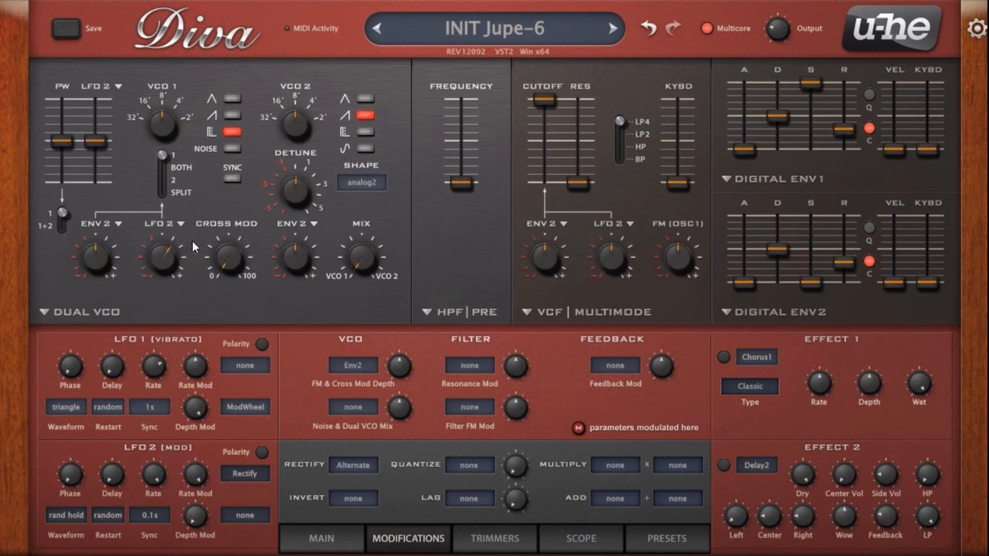
{"action": "double_click", "coordinate": [172, 257]}
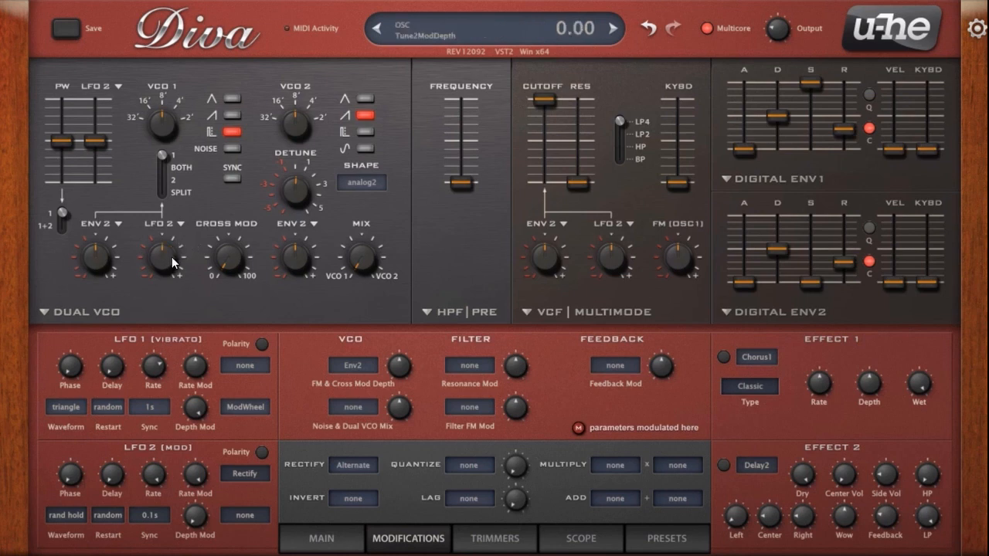
Route the pitch modulation to VCO 2, set the mix fully to VCO 2, and give VCO 2 the pulse waveform
{"action": "left_click_drag", "start_coordinate": [165, 160], "coordinate": [162, 183]}
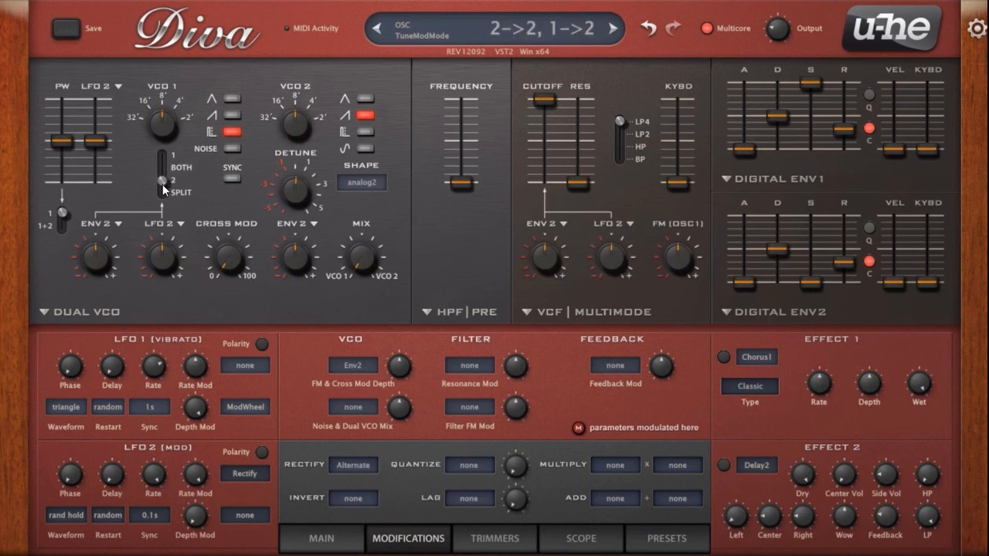
{"action": "left_click_drag", "start_coordinate": [348, 263], "coordinate": [348, 185]}
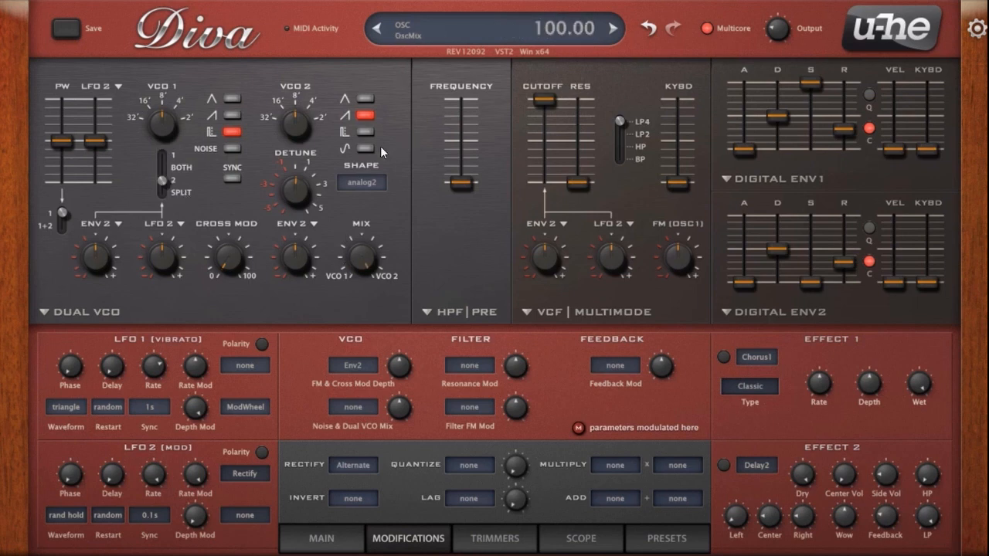
{"action": "left_click", "coordinate": [365, 131]}
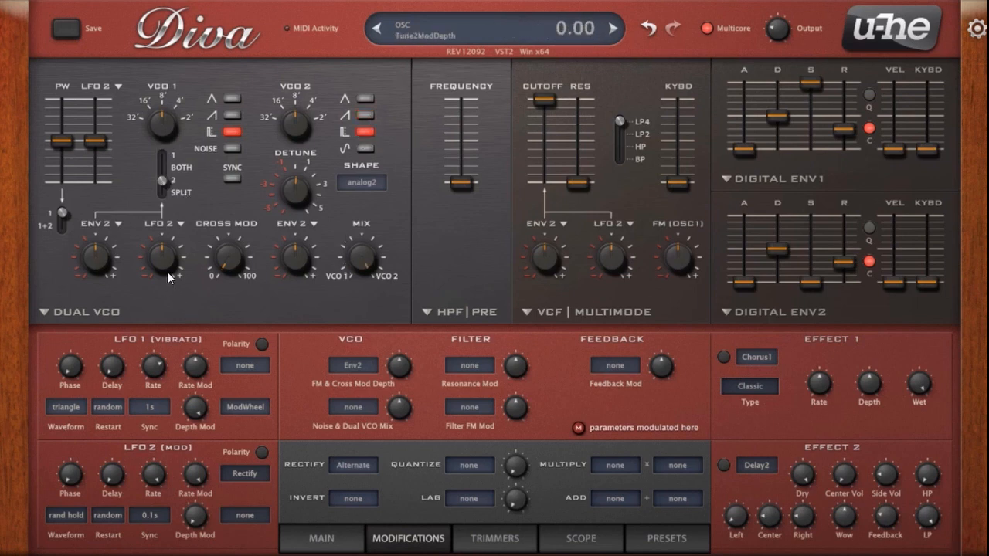
Raise the LFO 2 pitch modulation depth in the Dual VCO section to 6.00 and readjust the LFO2 rate
{"action": "left_click_drag", "start_coordinate": [168, 272], "coordinate": [183, 248]}
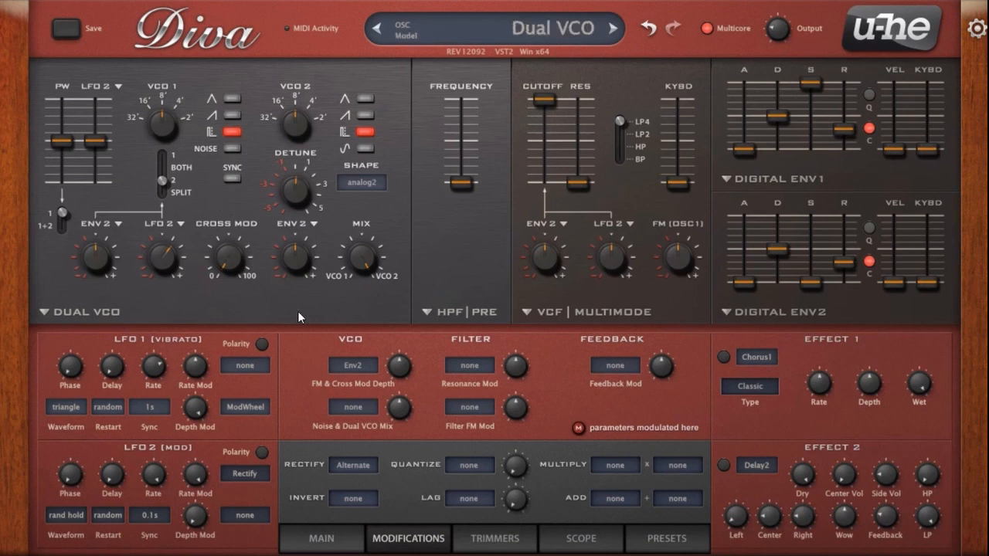
{"action": "mouse_move", "coordinate": [160, 480]}
{"action": "left_mouse_down"}
{"action": "mouse_move", "coordinate": [159, 554]}
{"action": "mouse_move", "coordinate": [151, 479]}
{"action": "mouse_move", "coordinate": [149, 492]}
{"action": "left_mouse_up"}
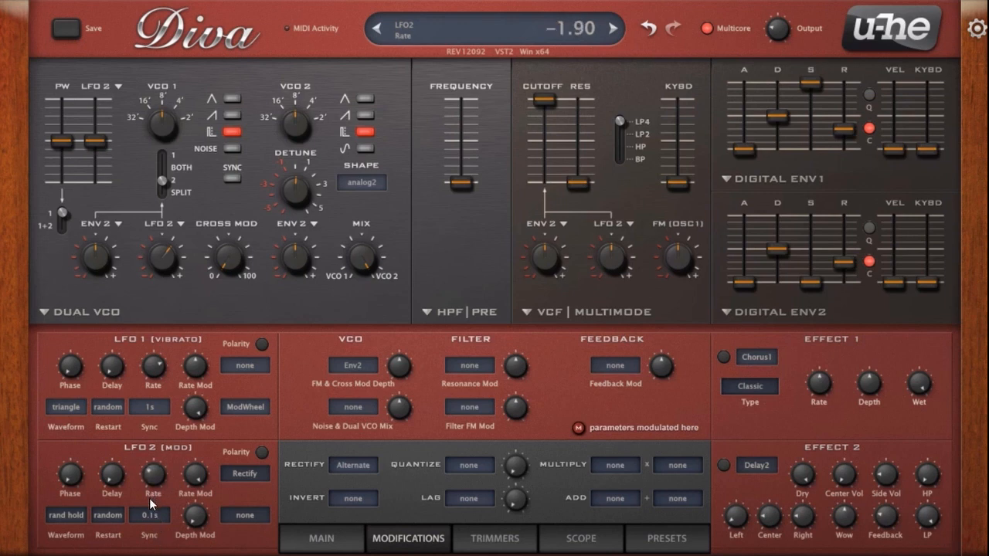
{"action": "left_click_drag", "start_coordinate": [159, 427], "coordinate": [159, 459]}
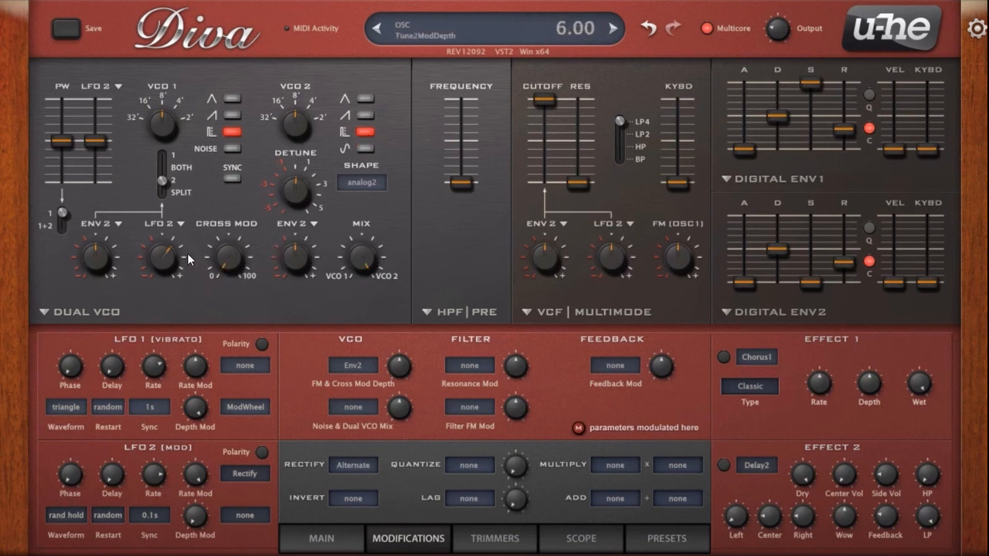
Switch VCO 1 to sawtooth, balance the mix between both VCOs, and lower the LFO 2 pitch modulation depth to about 2.40
{"action": "left_click", "coordinate": [232, 114]}
{"action": "scroll", "coordinate": [166, 263], "scroll_direction": "down", "scroll_amount": 11}
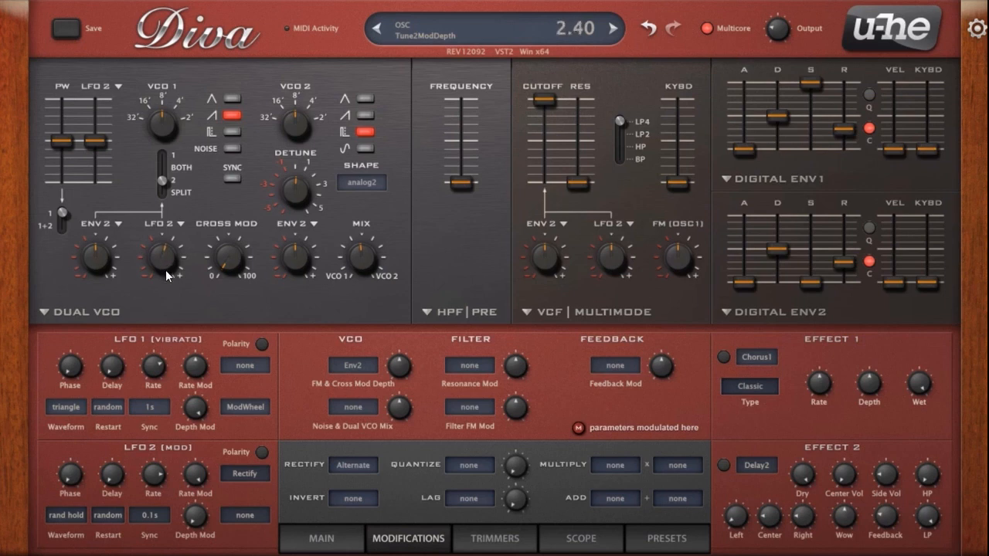
{"action": "scroll", "coordinate": [166, 270], "scroll_direction": "down", "scroll_amount": 2}
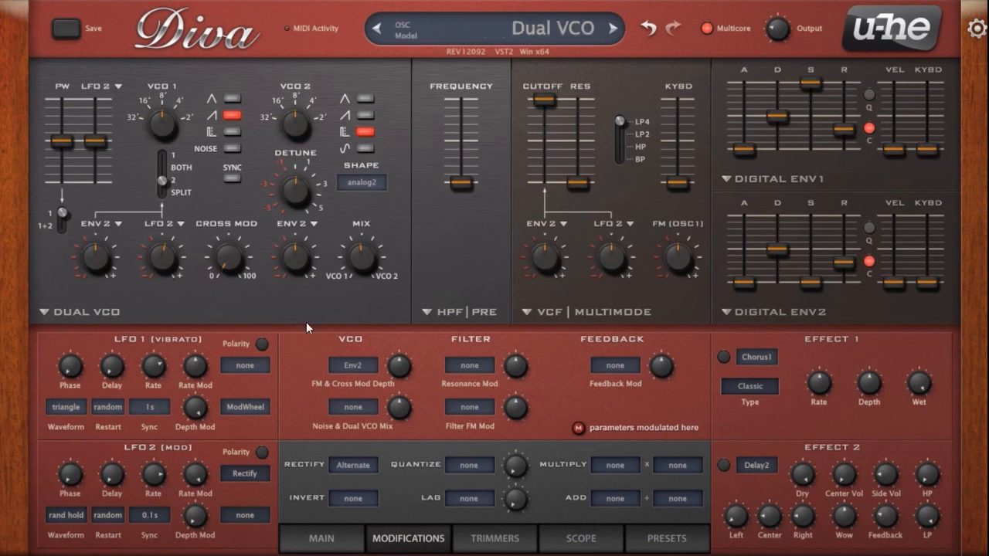
Change the oscillator model to Dual VCO Eco and adjust the volumes of oscillators 1 and 2
{"action": "left_click", "coordinate": [80, 313]}
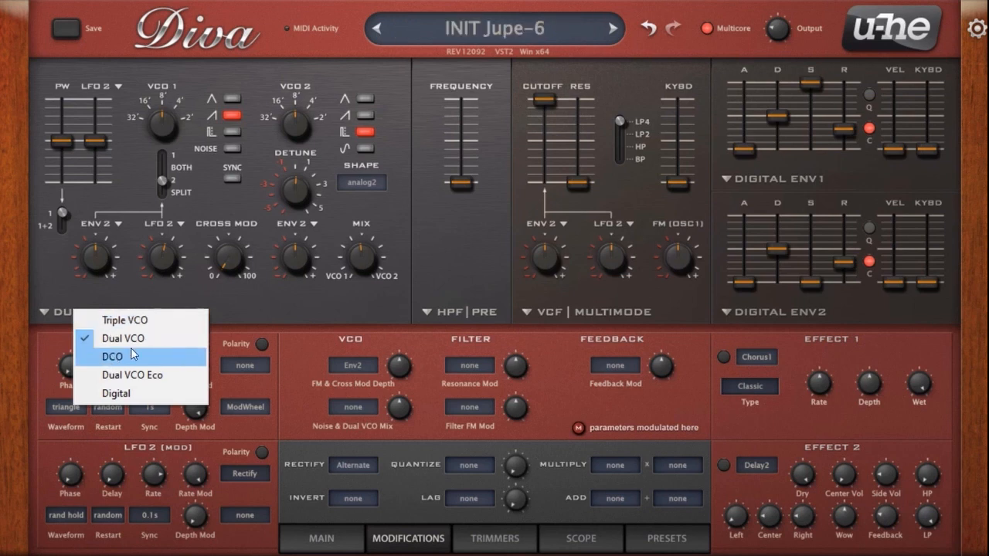
{"action": "left_click", "coordinate": [131, 375]}
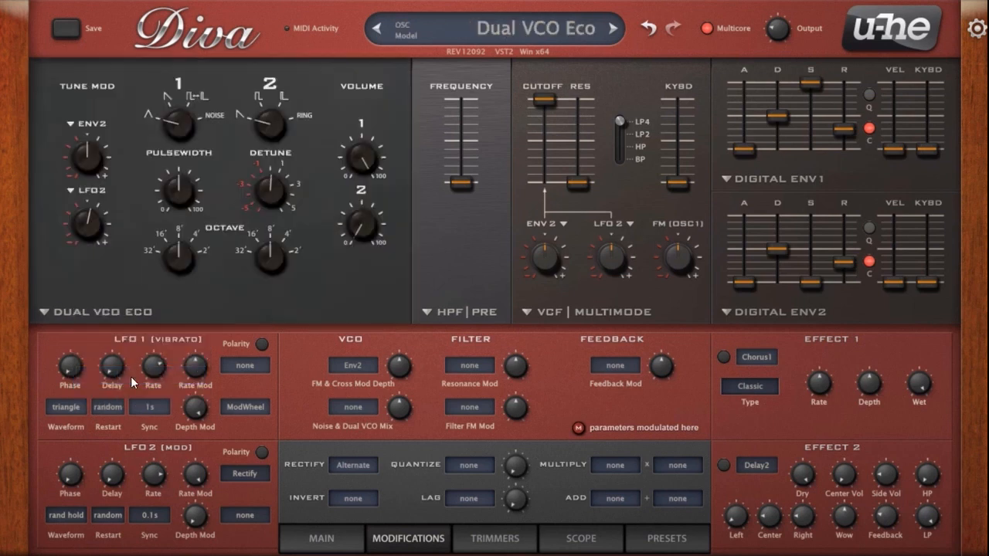
{"action": "left_click_drag", "start_coordinate": [362, 166], "coordinate": [355, 276]}
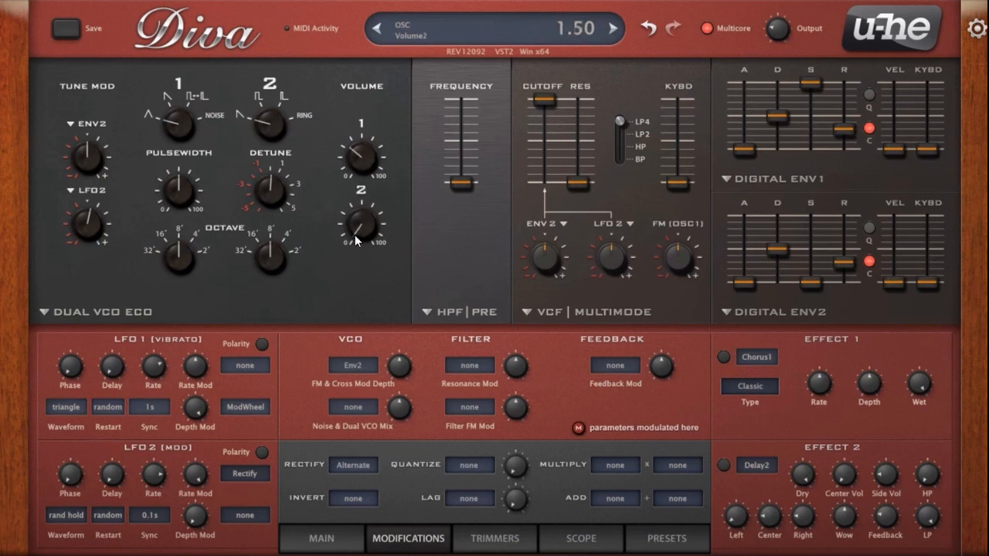
{"action": "left_click_drag", "start_coordinate": [354, 235], "coordinate": [365, 211]}
{"action": "left_click_drag", "start_coordinate": [365, 177], "coordinate": [364, 159]}
Set oscillator 1 to the sawtooth waveform and reset the LFO2 tune modulation depth to 0.00
{"action": "left_click", "coordinate": [181, 118]}
{"action": "left_click_drag", "start_coordinate": [182, 140], "coordinate": [192, 89]}
{"action": "left_click_drag", "start_coordinate": [270, 126], "coordinate": [274, 153]}
{"action": "double_click", "coordinate": [89, 225]}
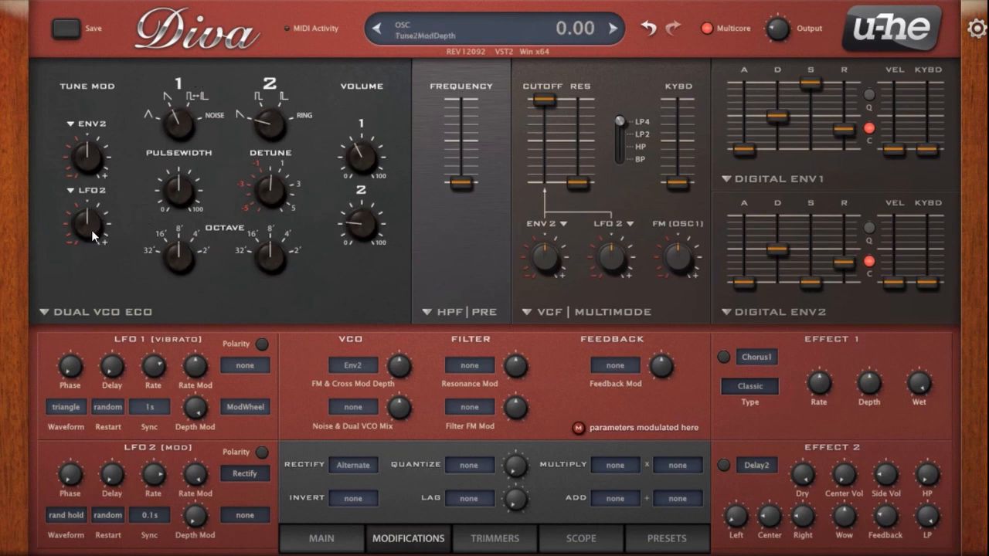
Raise the volume of oscillator 2, detune it slightly upward, and increase the LFO2 tune modulation depth
{"action": "left_click_drag", "start_coordinate": [379, 238], "coordinate": [363, 214]}
{"action": "left_click_drag", "start_coordinate": [272, 192], "coordinate": [305, 147]}
{"action": "left_click_drag", "start_coordinate": [78, 228], "coordinate": [83, 220]}
{"action": "mouse_move", "coordinate": [79, 220]}
{"action": "left_mouse_down"}
{"action": "mouse_move", "coordinate": [81, 211]}
{"action": "mouse_move", "coordinate": [80, 220]}
{"action": "left_mouse_up"}
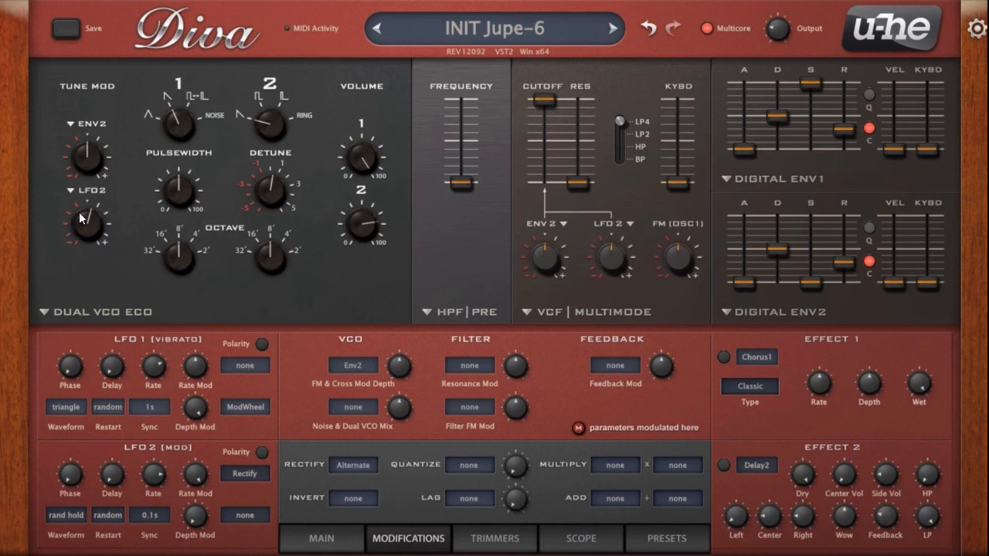
Set the Multiply modifier's two sources to Rectify and KeyFollow
{"action": "mouse_move", "coordinate": [78, 126]}
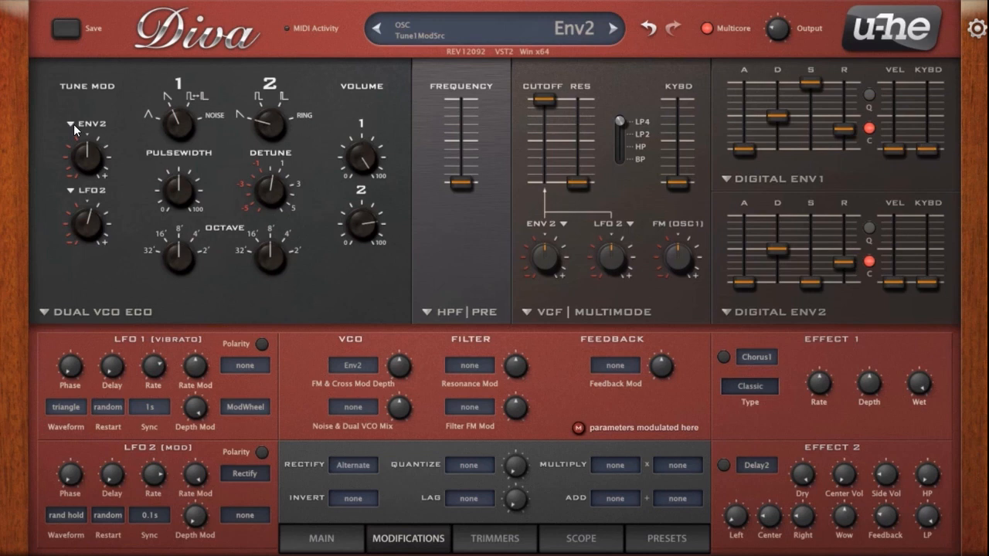
{"action": "left_click", "coordinate": [471, 545]}
{"action": "left_click", "coordinate": [398, 535]}
{"action": "left_click", "coordinate": [616, 464]}
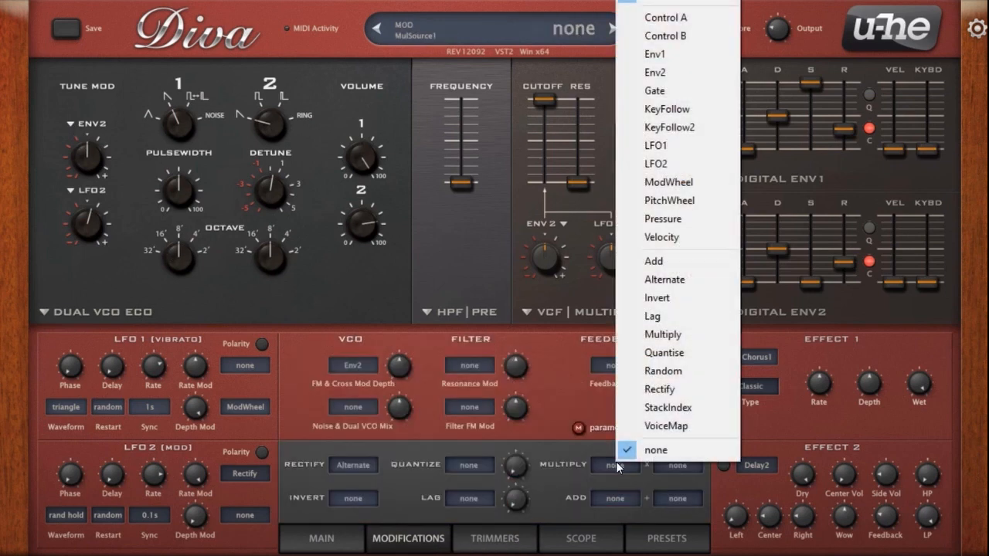
{"action": "left_click", "coordinate": [668, 390]}
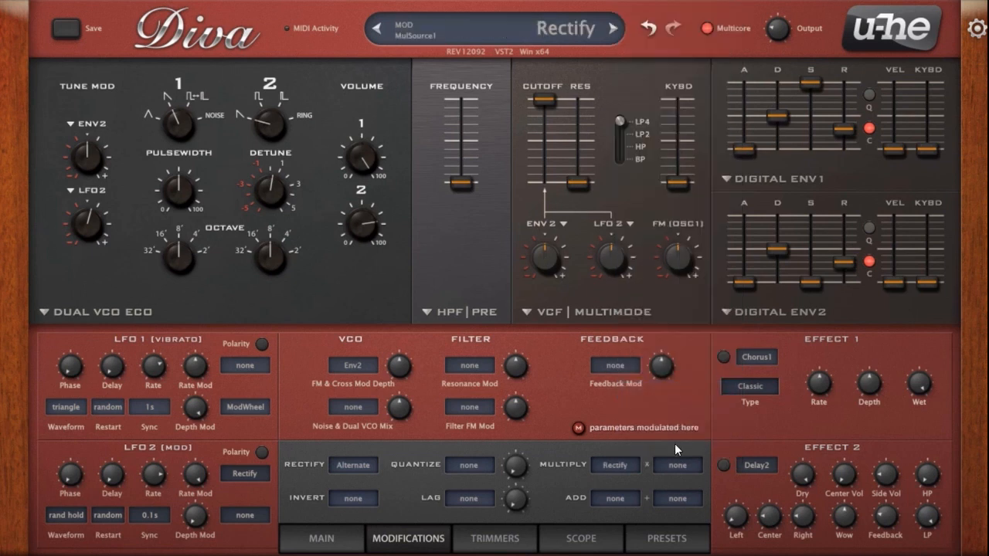
{"action": "left_click", "coordinate": [672, 465]}
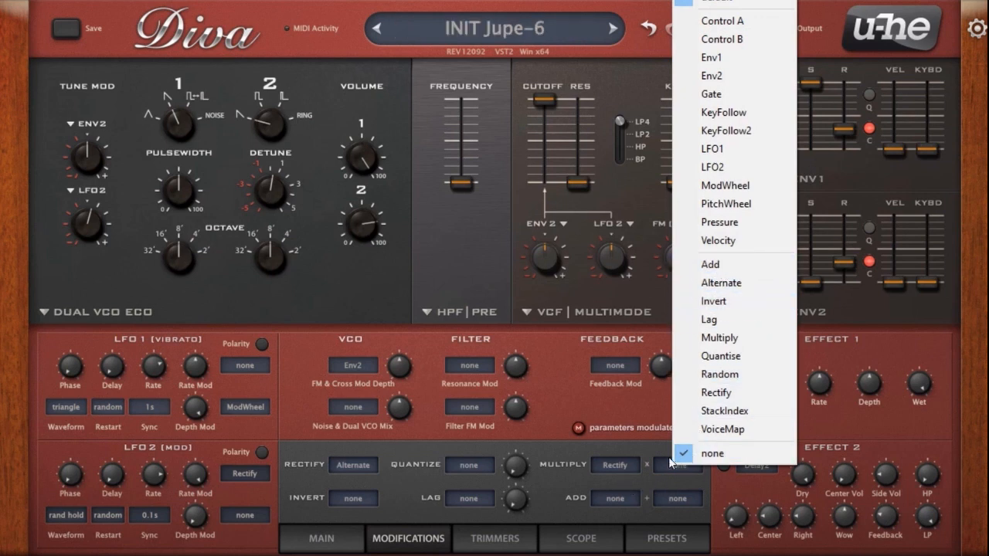
{"action": "left_click", "coordinate": [714, 113]}
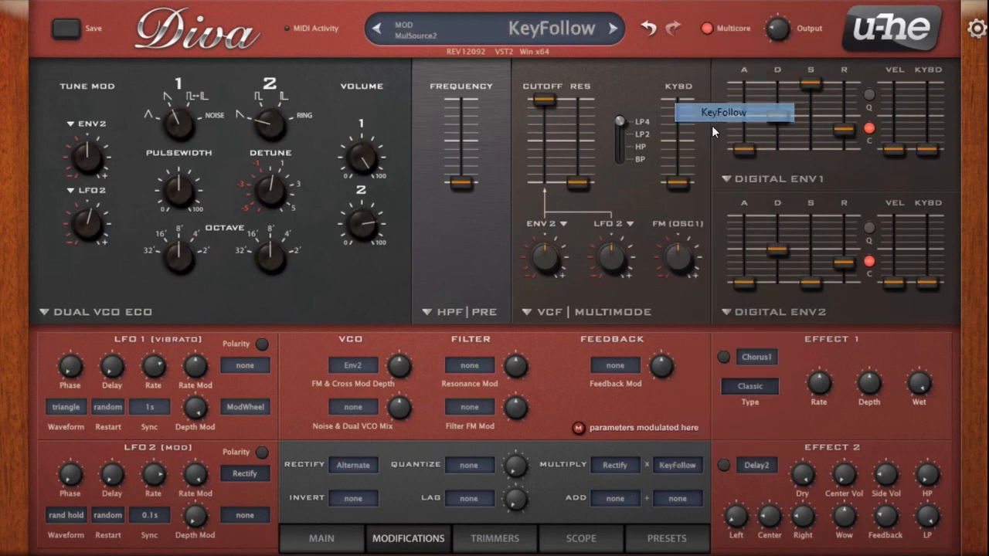
Set both sources of the Add modifier to Multiply
{"action": "left_click", "coordinate": [617, 498]}
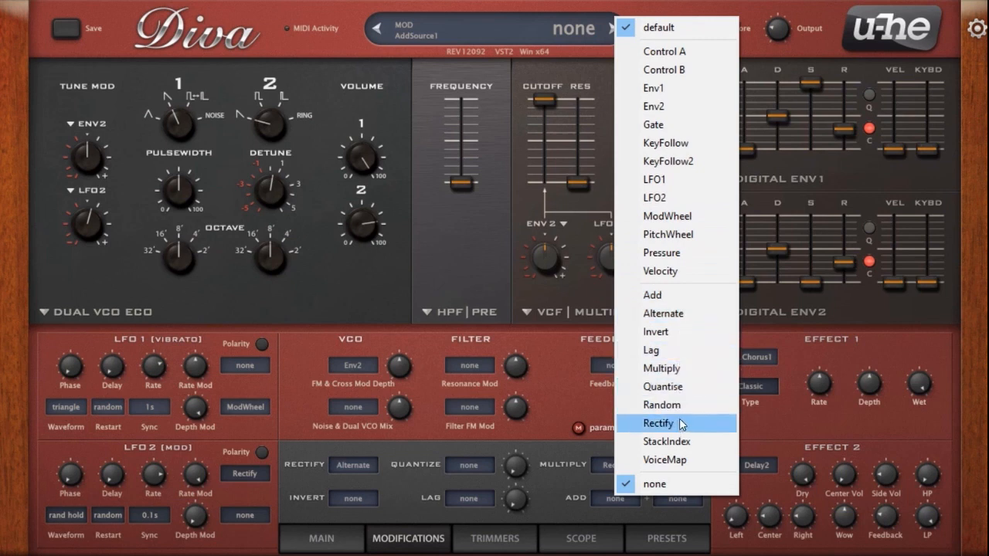
{"action": "left_click", "coordinate": [672, 369]}
{"action": "left_click", "coordinate": [666, 500]}
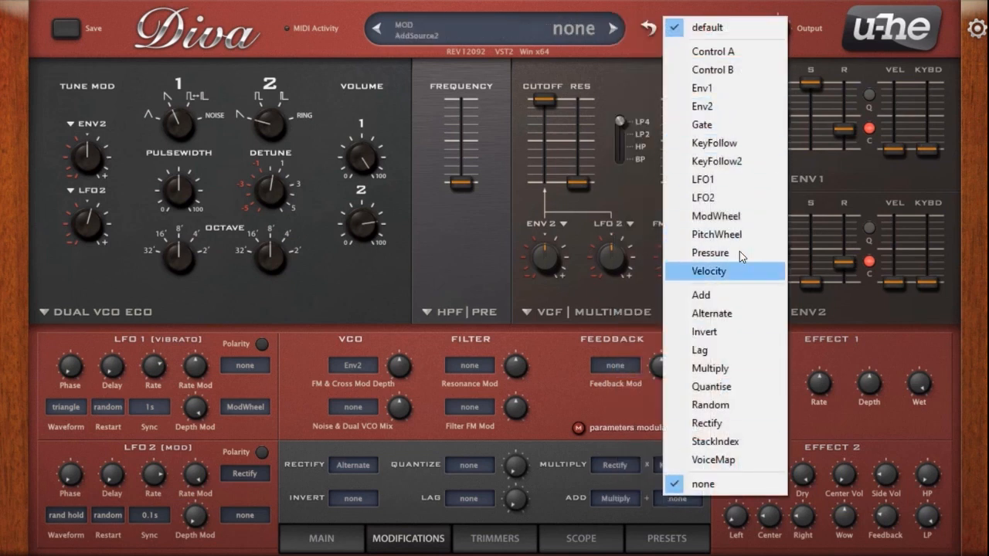
{"action": "left_click", "coordinate": [727, 369]}
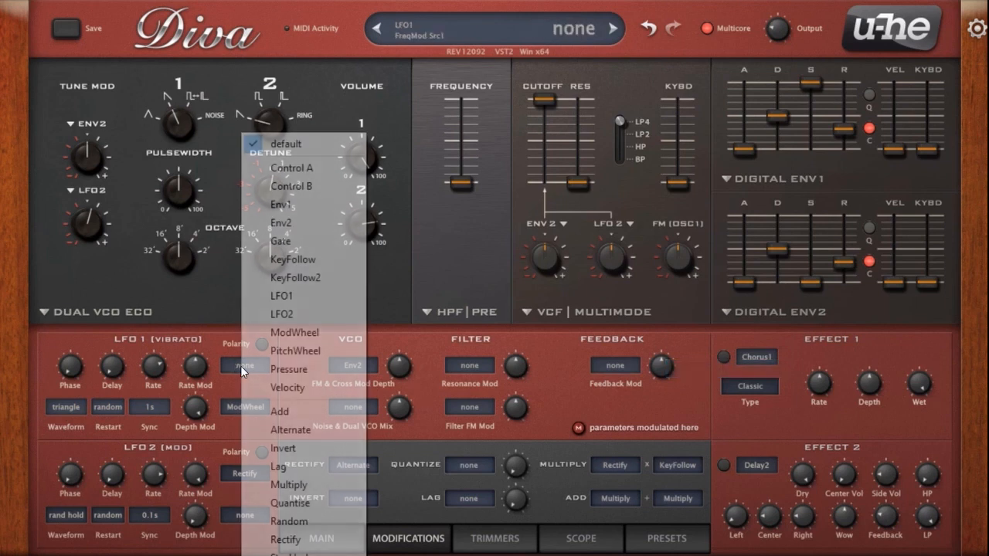
Assign Add as the LFO1 rate modulation source, raise the LFO1 Rate Mod depth, and set the LFO1 sync to 0.1s
{"action": "left_click", "coordinate": [242, 366]}
{"action": "left_click", "coordinate": [281, 412]}
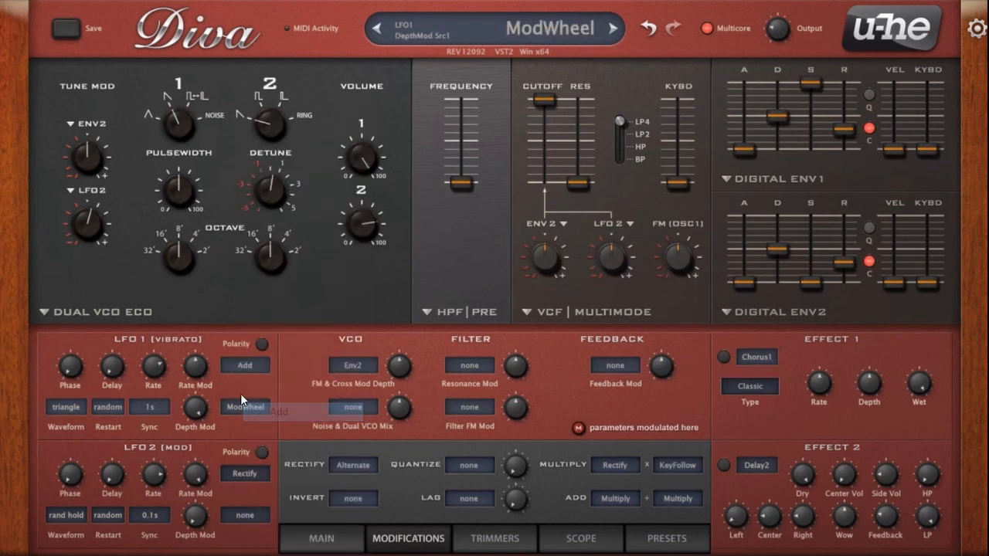
{"action": "mouse_move", "coordinate": [204, 368]}
{"action": "left_mouse_down"}
{"action": "mouse_move", "coordinate": [207, 346]}
{"action": "mouse_move", "coordinate": [202, 372]}
{"action": "left_mouse_up"}
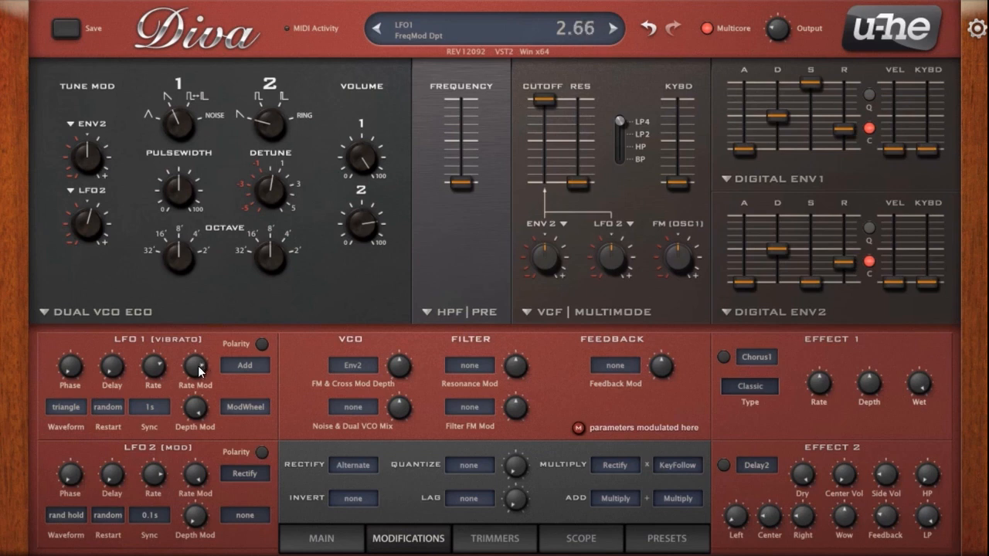
{"action": "left_click", "coordinate": [149, 406]}
{"action": "left_click", "coordinate": [185, 125]}
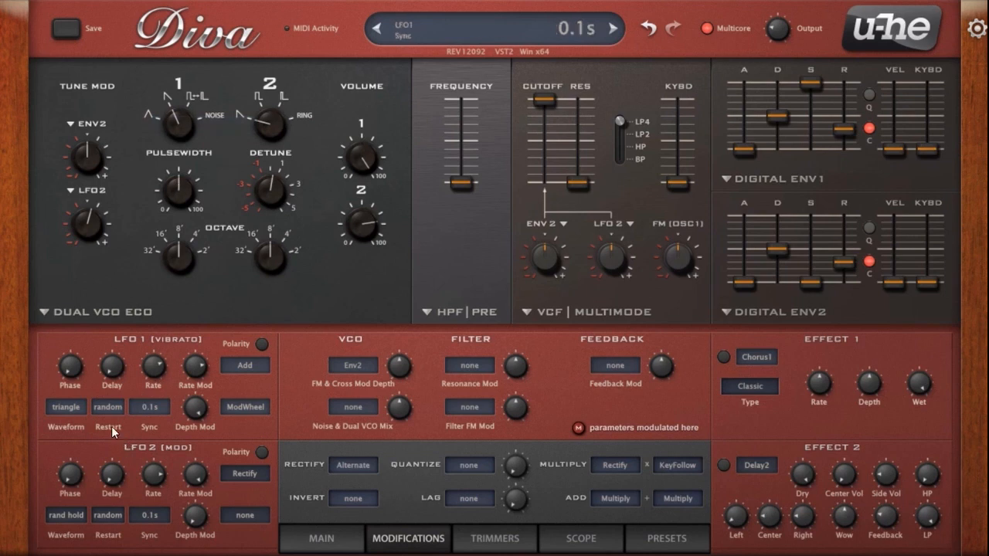
Change the first tune modulation source from Env2 to LFO1, increase its depth, and set the LFO1 rate to 2.50
{"action": "left_click", "coordinate": [77, 123]}
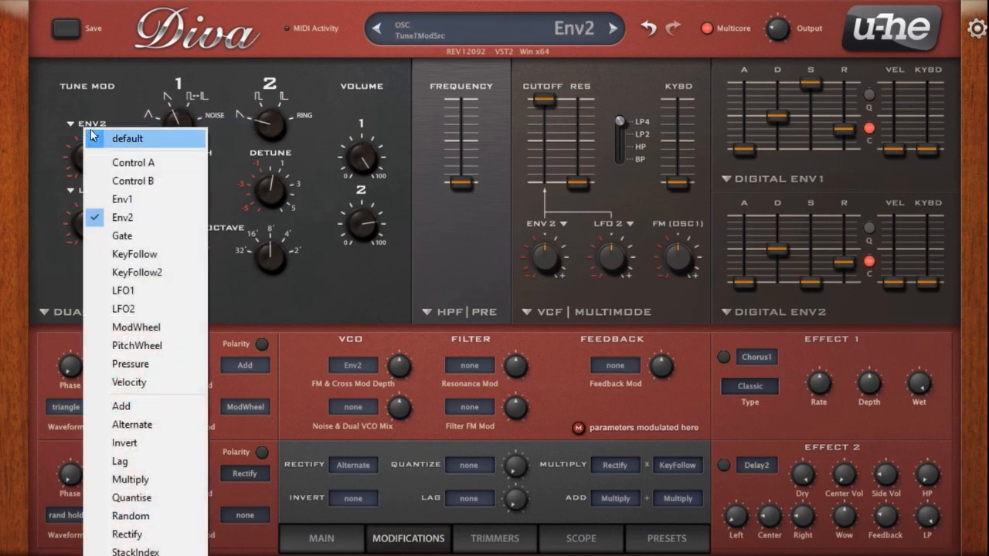
{"action": "left_click", "coordinate": [150, 287]}
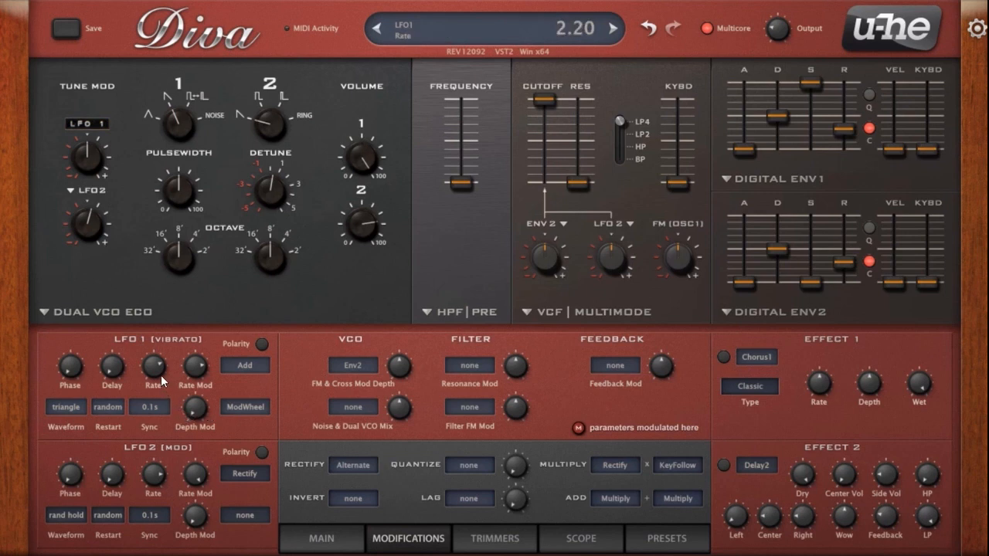
{"action": "mouse_move", "coordinate": [100, 161]}
{"action": "left_mouse_down"}
{"action": "mouse_move", "coordinate": [103, 144]}
{"action": "mouse_move", "coordinate": [99, 153]}
{"action": "left_mouse_up"}
{"action": "mouse_move", "coordinate": [164, 368]}
{"action": "left_mouse_down"}
{"action": "mouse_move", "coordinate": [163, 330]}
{"action": "mouse_move", "coordinate": [164, 371]}
{"action": "mouse_move", "coordinate": [167, 359]}
{"action": "left_mouse_up"}
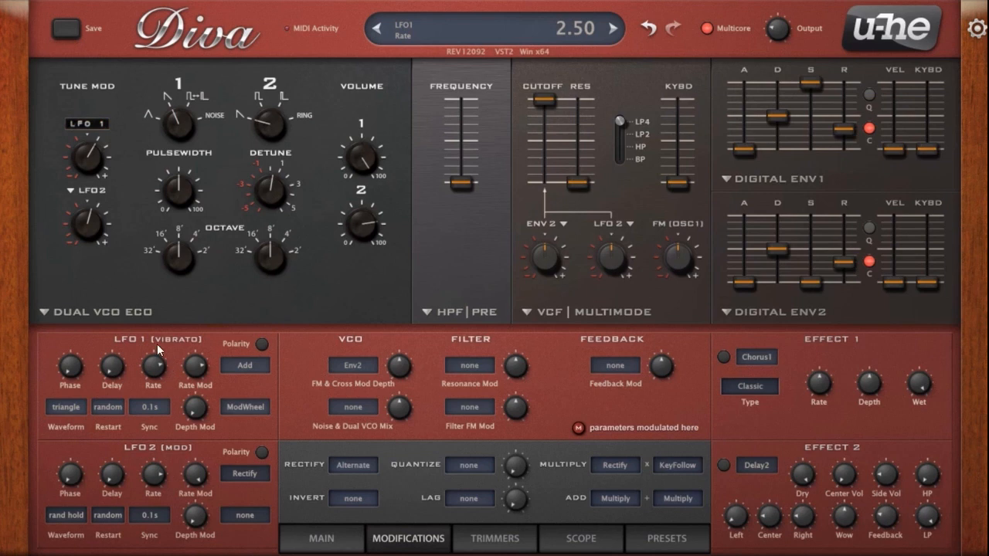